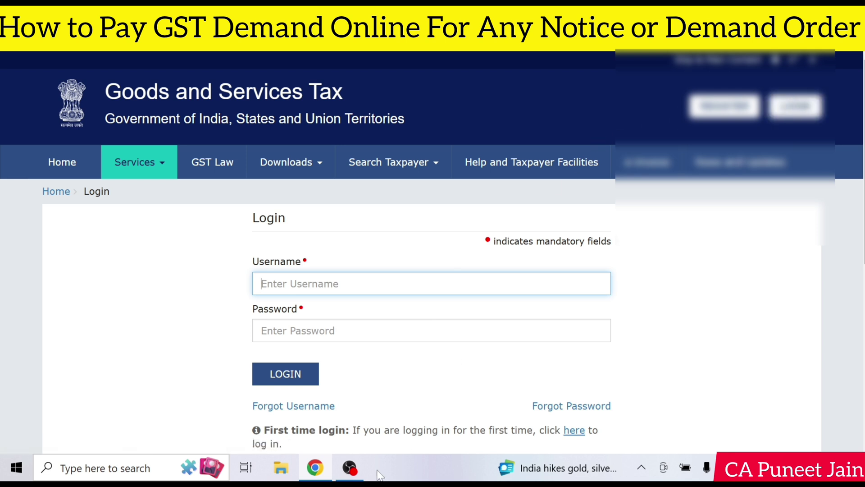
pyautogui.click(350, 468)
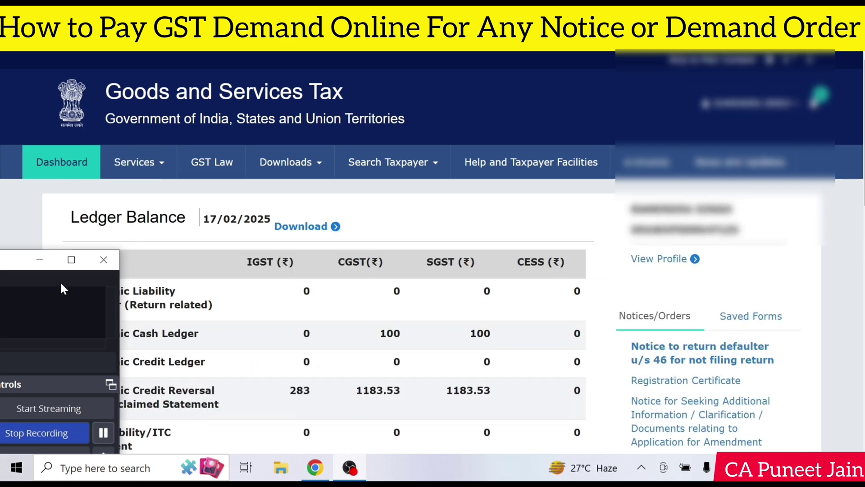
pyautogui.click(39, 259)
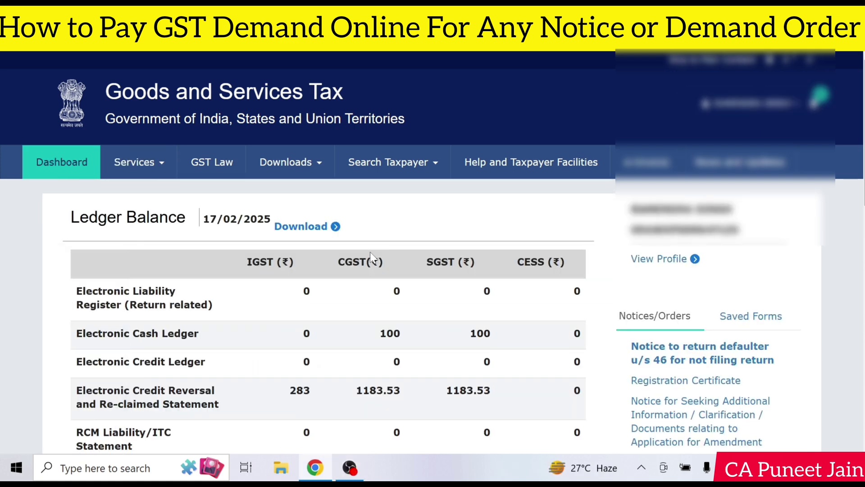
# Open View Notices and Orders from the user services and look through the notices and orders issued by authorities.
pyautogui.moveTo(139, 164)
pyautogui.moveTo(351, 189)
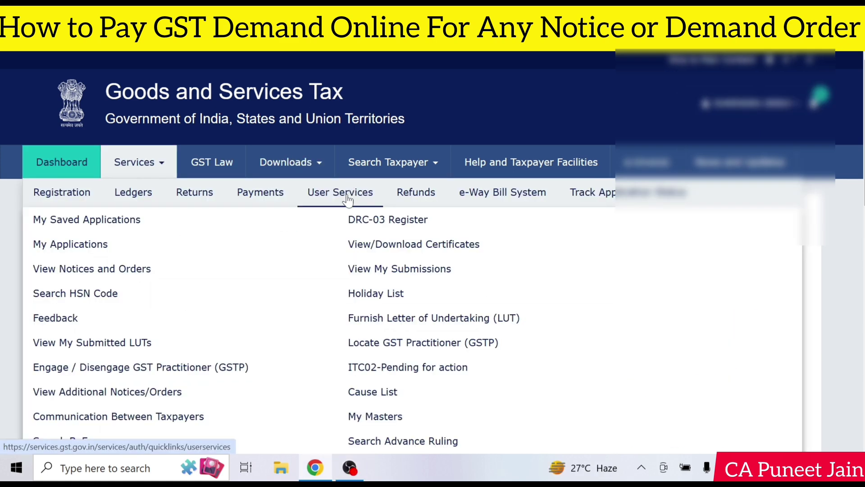
pyautogui.click(106, 270)
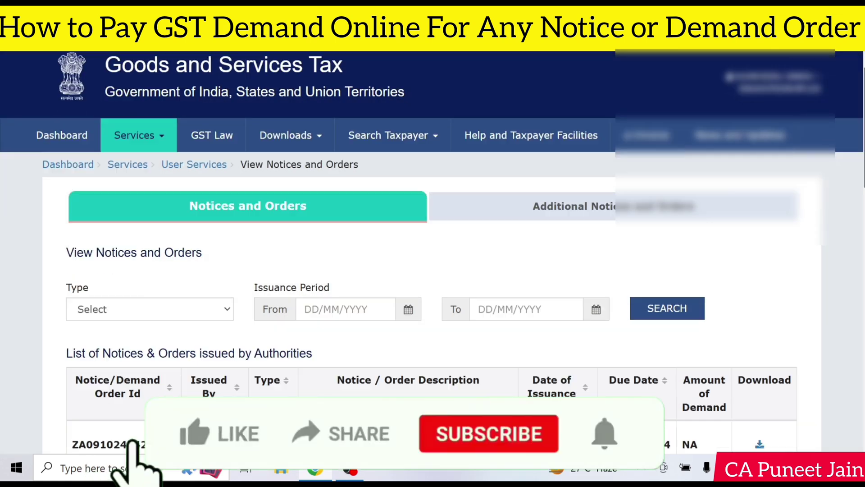
pyautogui.scroll(-4, 432, 270)
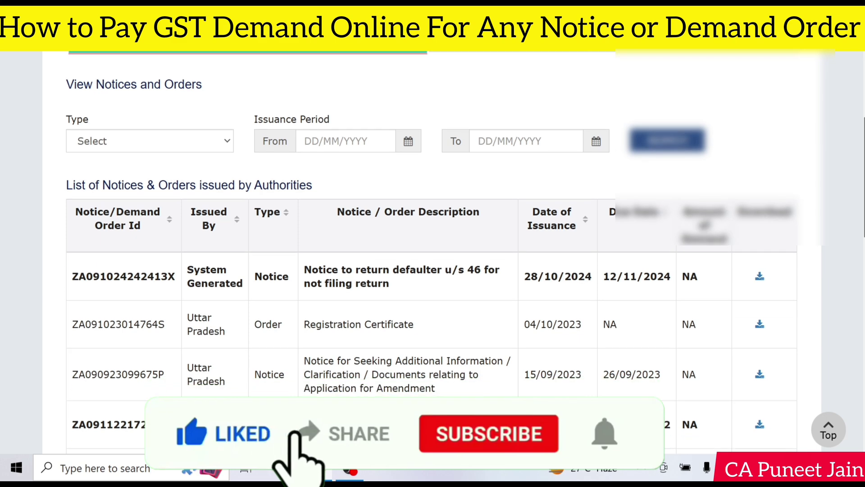
pyautogui.scroll(3, 432, 271)
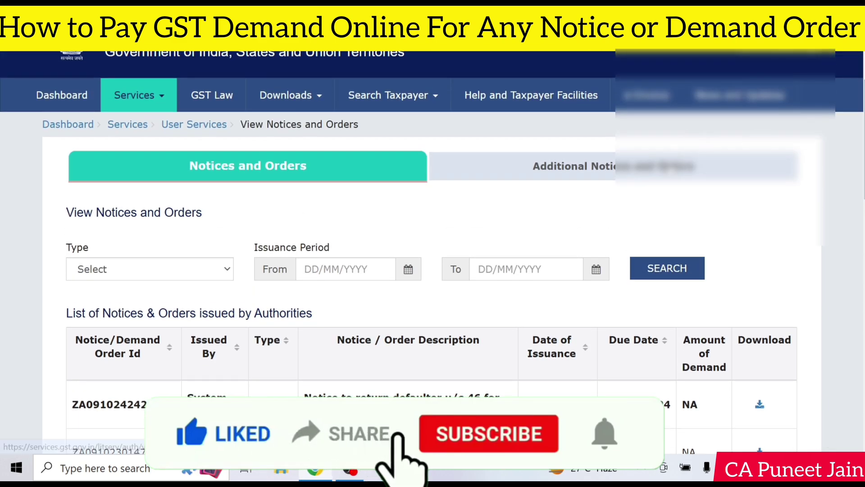
# Switch to the additional notices and orders and open the case of the Form GST DRC-01 reminder intimation.
pyautogui.click(672, 168)
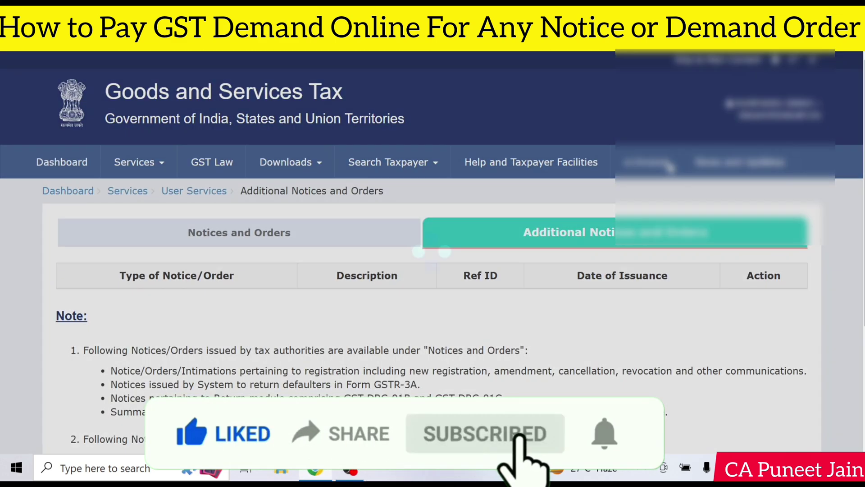
pyautogui.scroll(-2, 111, 320)
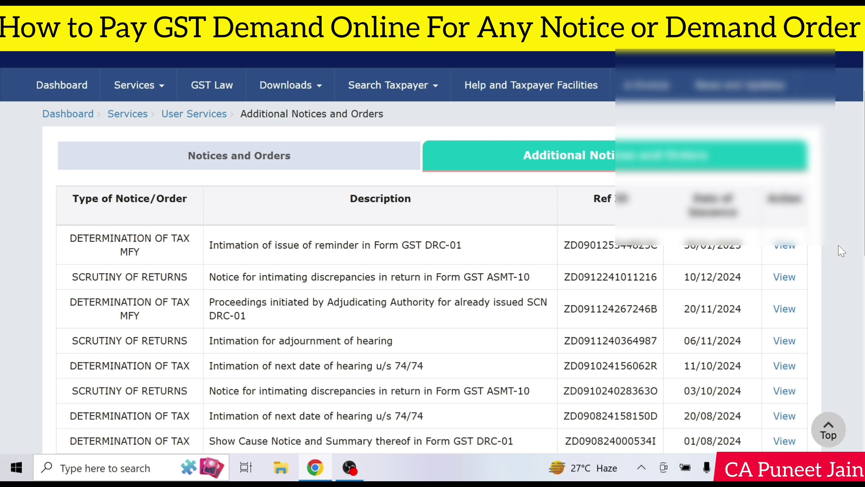
pyautogui.click(789, 249)
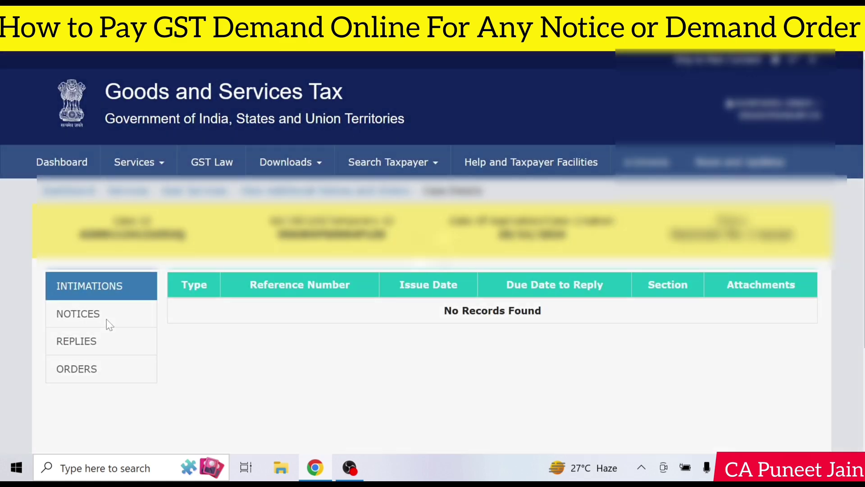
# Show the case's notices and highlight the reference number of the show cause notice and GST DRC-01.
pyautogui.click(93, 315)
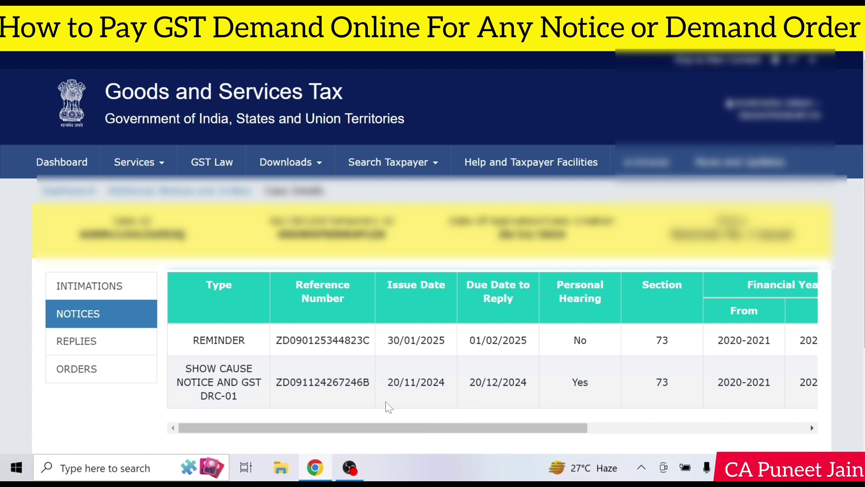
pyautogui.doubleClick(323, 382)
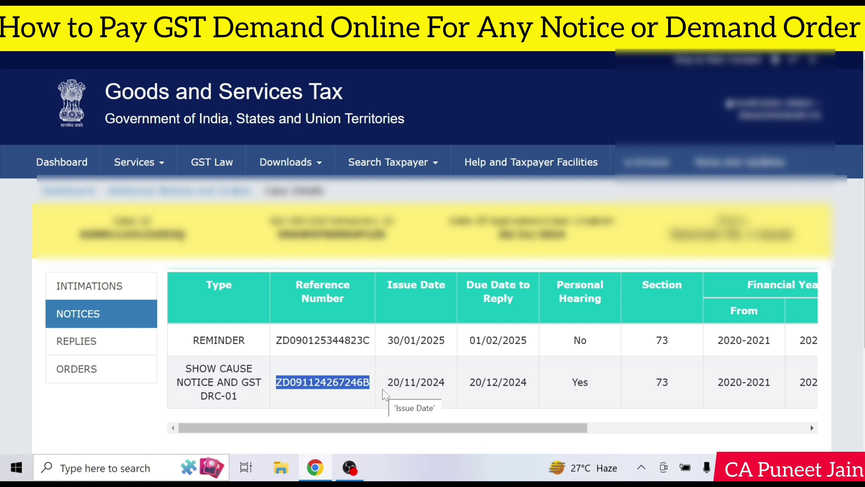
pyautogui.moveTo(488, 428); pyautogui.dragTo(507, 413)
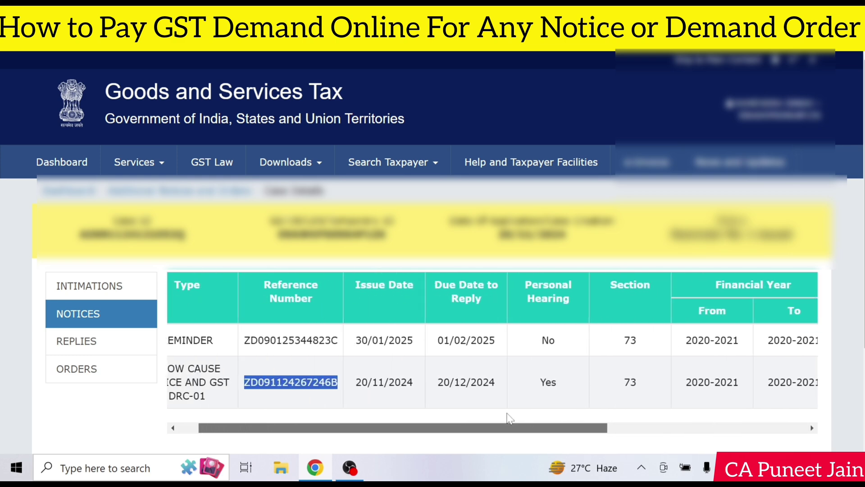
# Check the replies and orders recorded for the case.
pyautogui.click(129, 351)
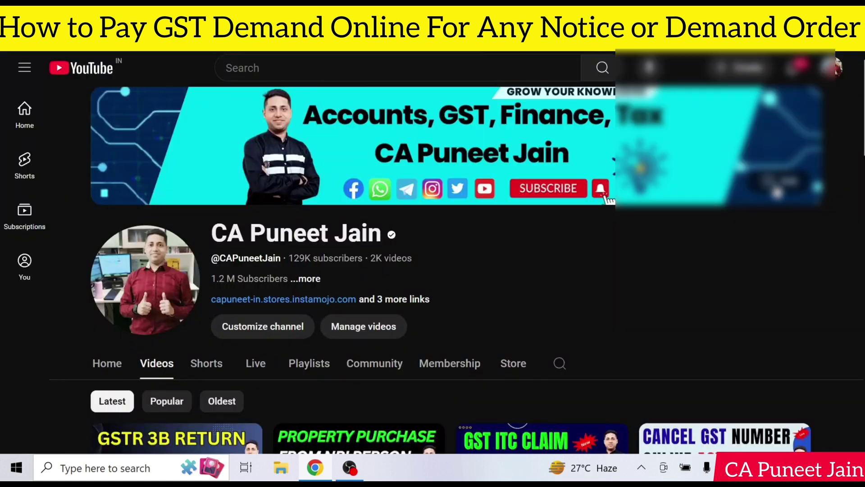
pyautogui.scroll(-5, 608, 198)
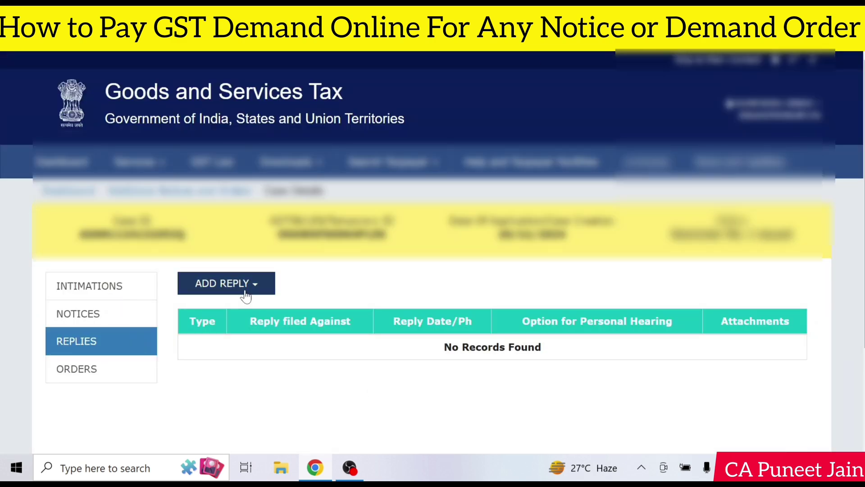
pyautogui.scroll(-1, 246, 296)
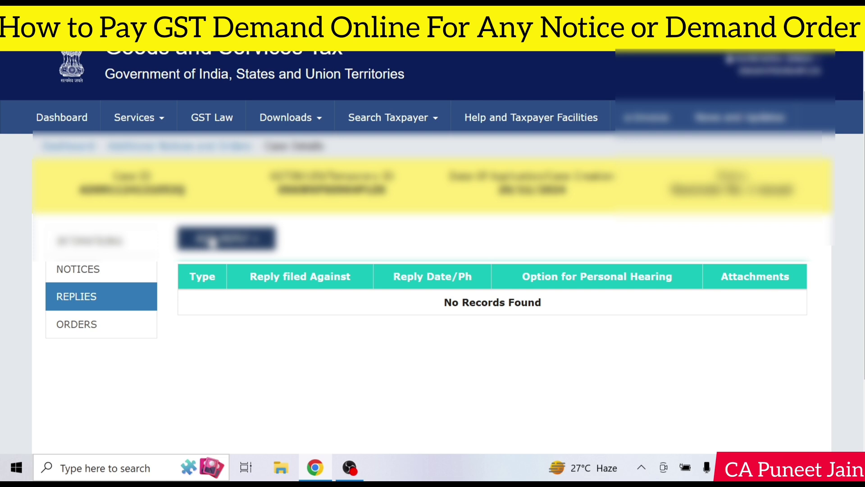
pyautogui.click(126, 319)
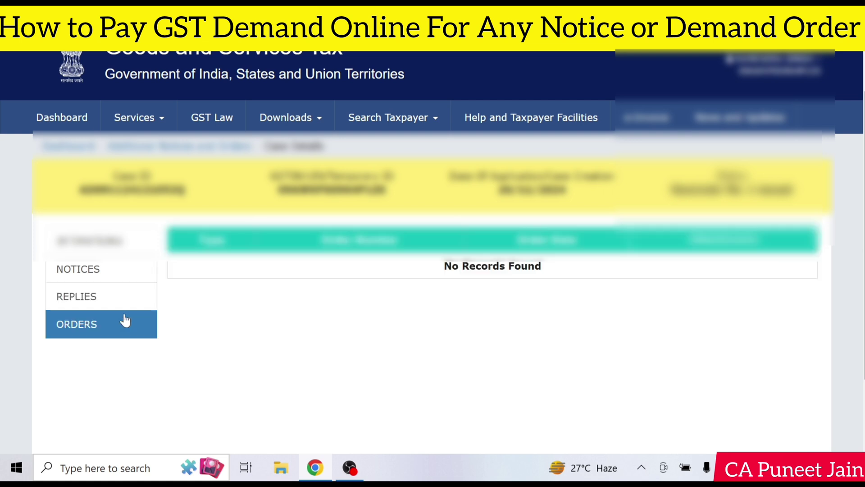
pyautogui.click(128, 295)
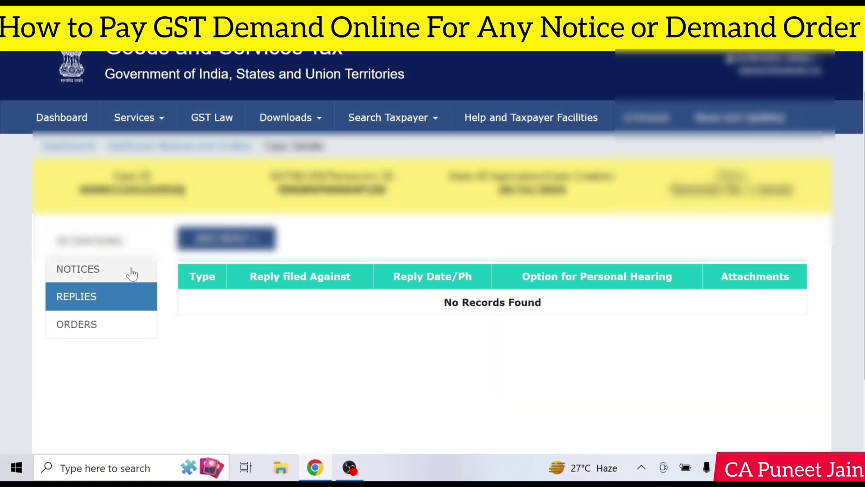
# Return to the case's notices and bring the PDF attachments of the reminder and show cause notice into view.
pyautogui.click(132, 274)
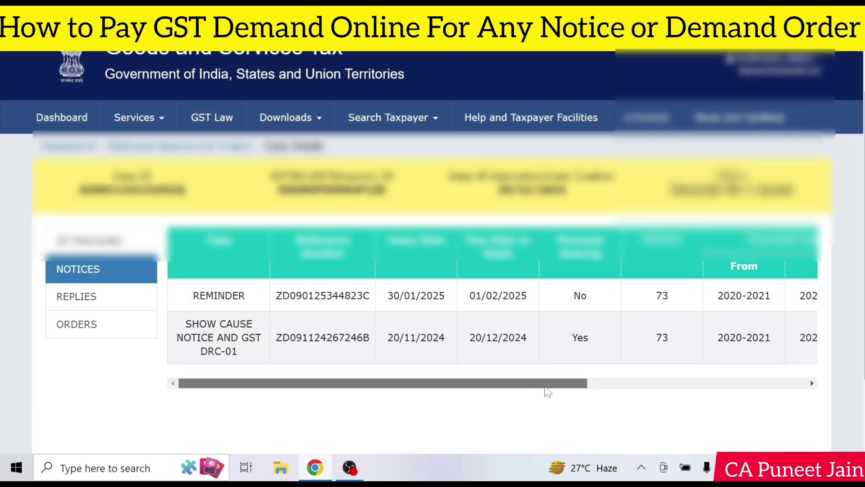
pyautogui.moveTo(509, 383); pyautogui.dragTo(767, 392)
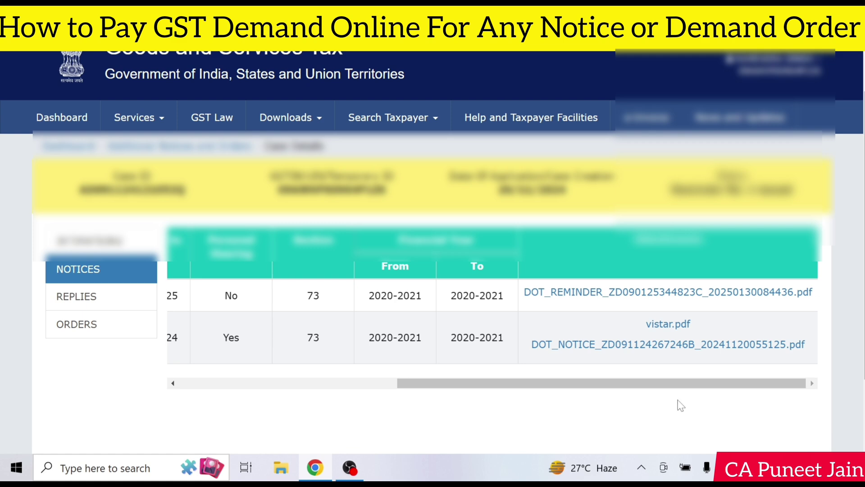
pyautogui.click(350, 467)
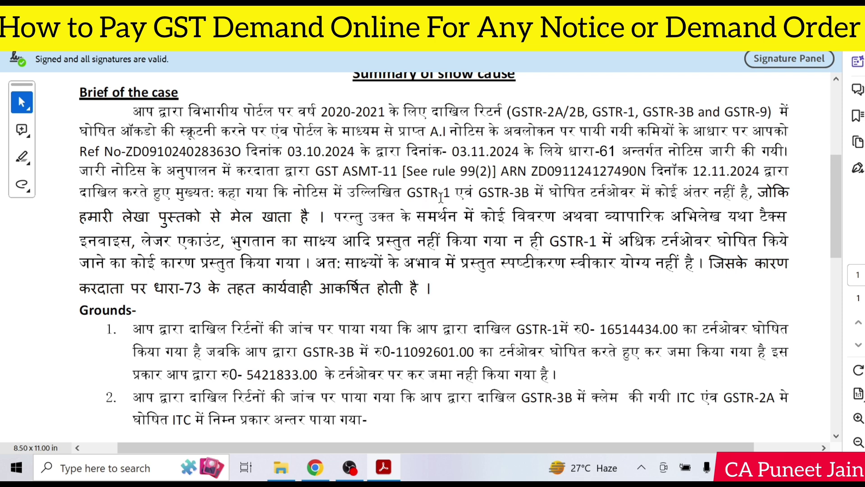
# Examine the show cause summary PDF, covering the grounds, the ITC difference table and the tax and penalty dues.
pyautogui.moveTo(831, 216); pyautogui.dragTo(831, 233)
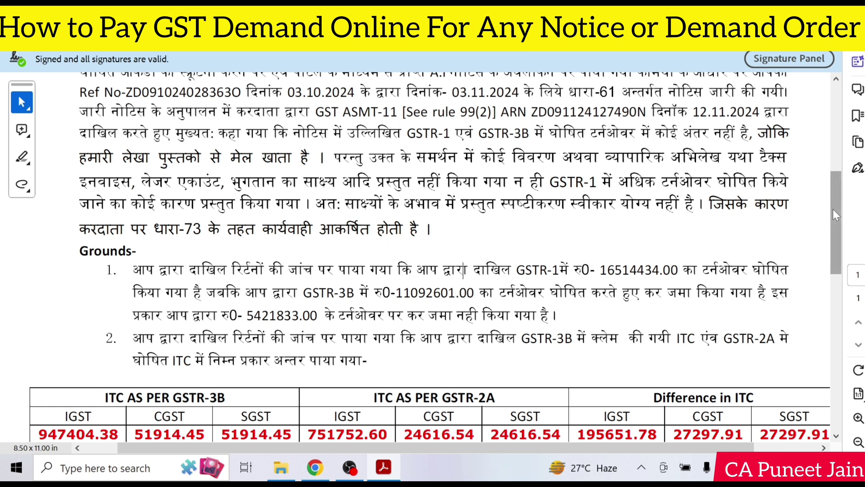
pyautogui.scroll(-1, 833, 214)
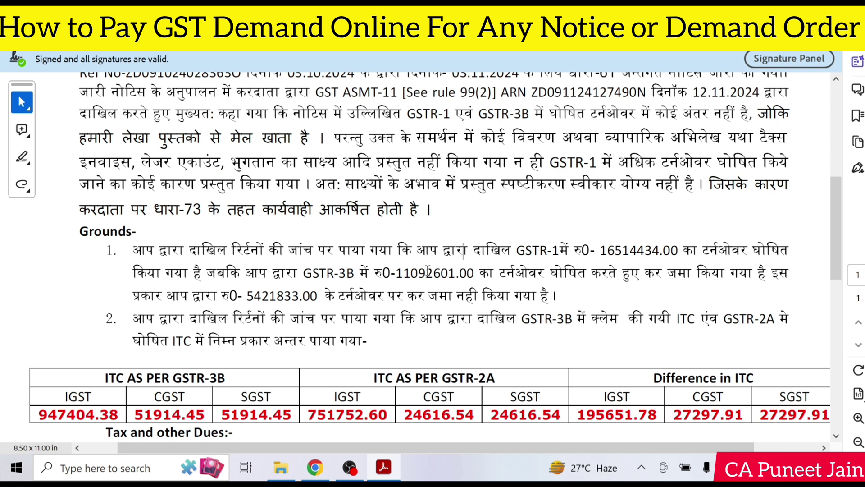
pyautogui.scroll(-2, 839, 223)
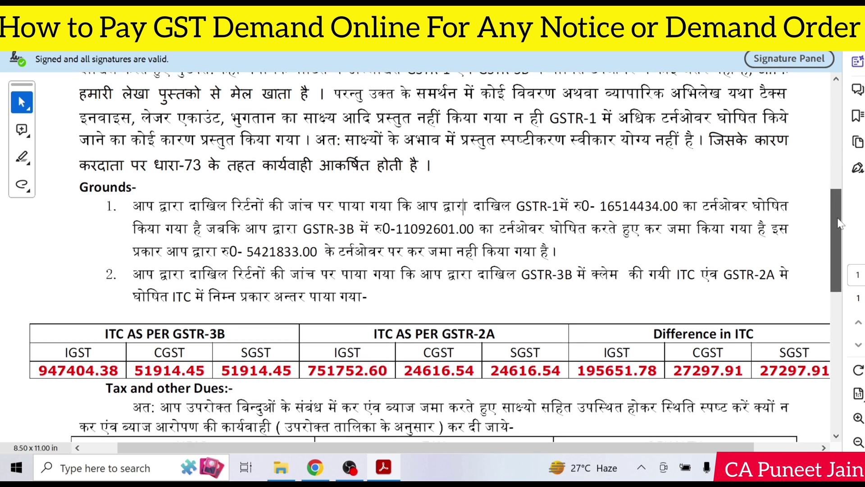
pyautogui.scroll(-2, 839, 223)
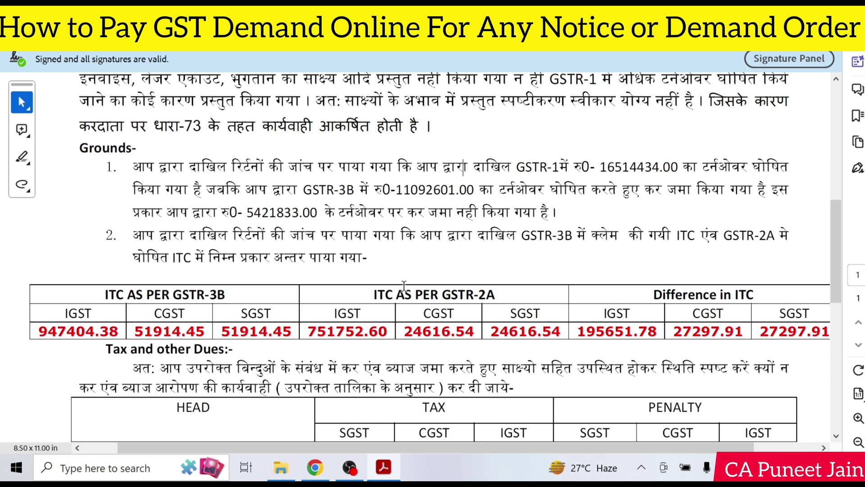
pyautogui.moveTo(578, 332); pyautogui.dragTo(828, 332)
pyautogui.click(637, 286)
pyautogui.scroll(-2, 562, 267)
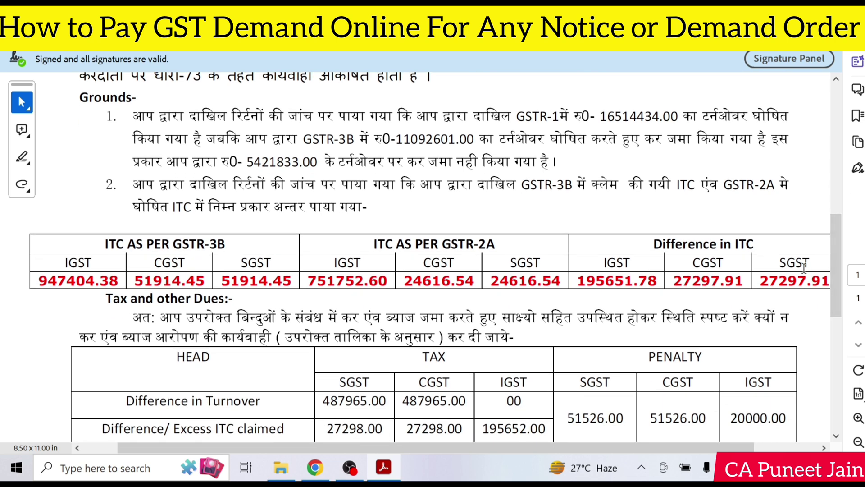
pyautogui.moveTo(835, 265); pyautogui.dragTo(833, 285)
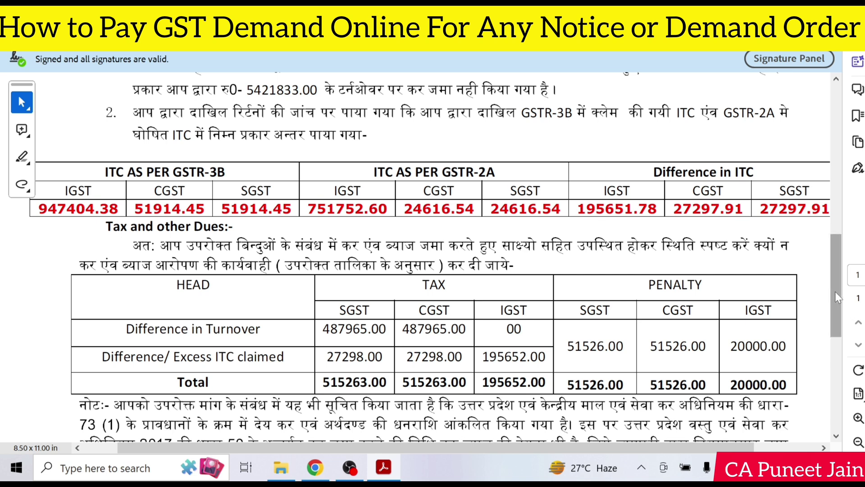
pyautogui.moveTo(835, 291); pyautogui.dragTo(839, 323)
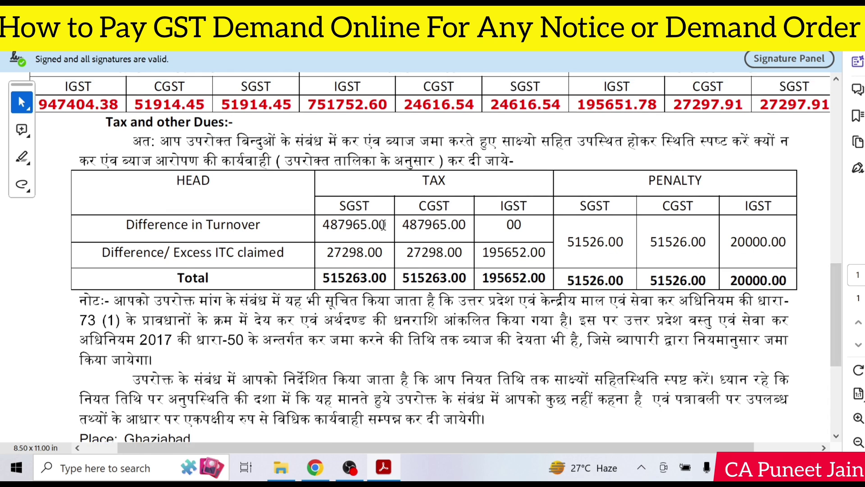
pyautogui.scroll(1, 836, 316)
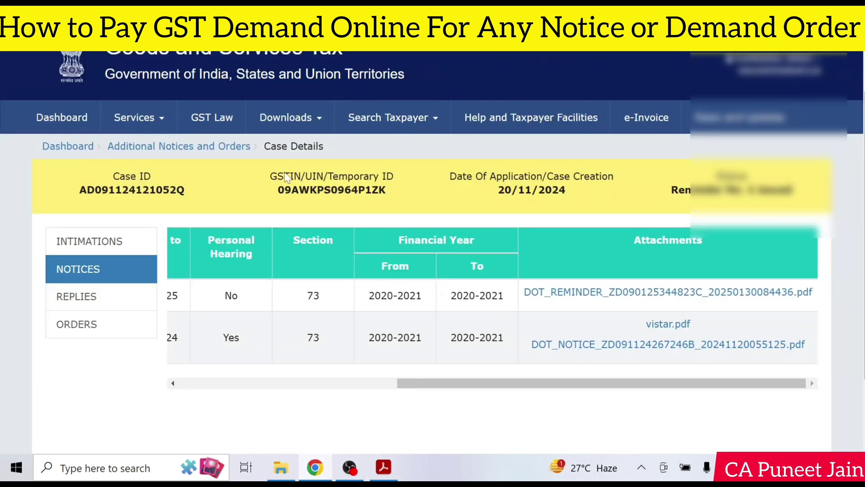
# Create a new payment challan in the GST portal with Any other payment as the reason and proceed to its deposit details.
pyautogui.click(137, 117)
pyautogui.moveTo(186, 153)
pyautogui.moveTo(252, 150)
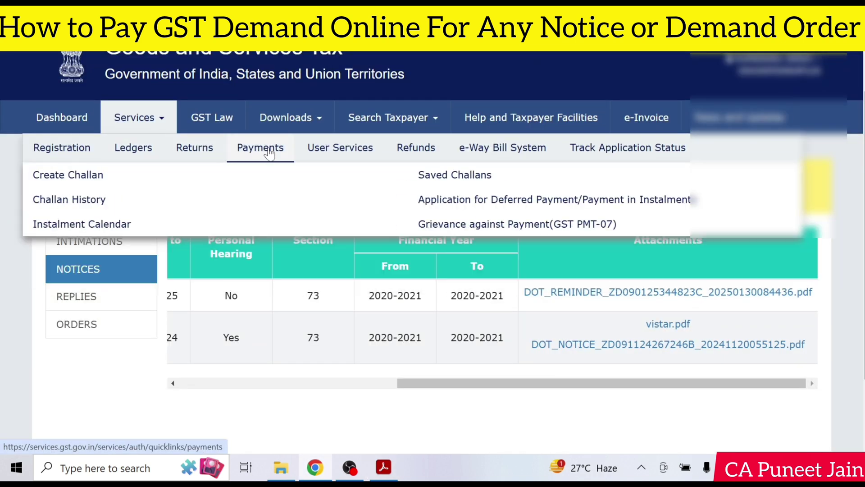
pyautogui.click(80, 174)
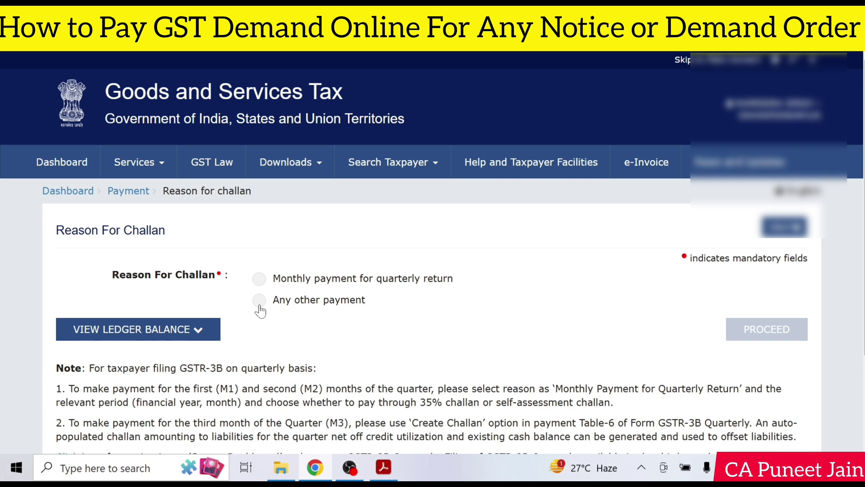
pyautogui.click(259, 306)
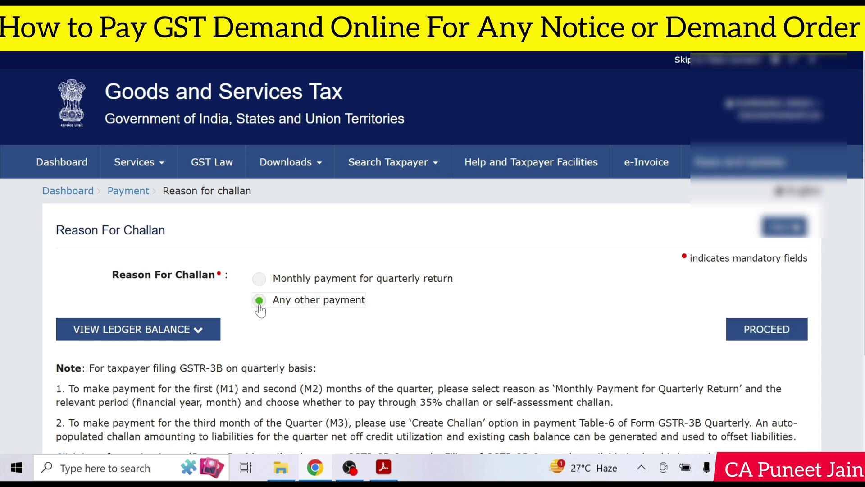
pyautogui.scroll(-3, 799, 245)
pyautogui.click(768, 208)
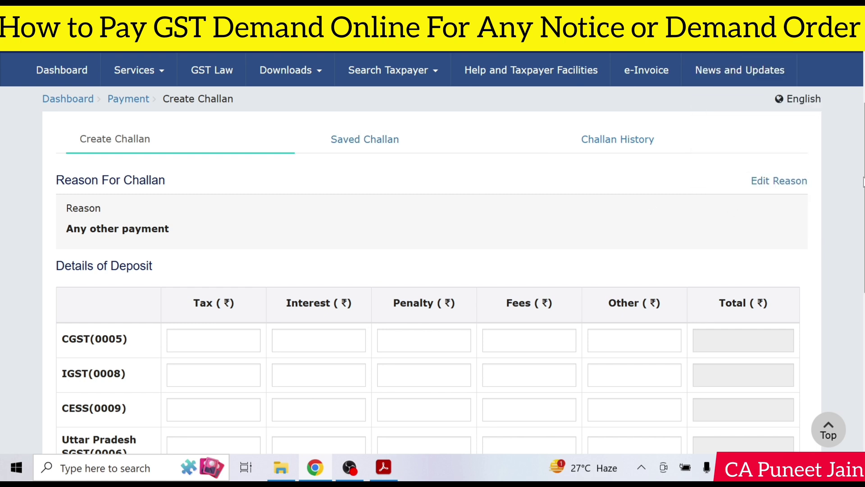
# Review the challan's Details of Deposit table and switch to the PDF notice to check the tax and penalty dues.
pyautogui.scroll(-2, 433, 252)
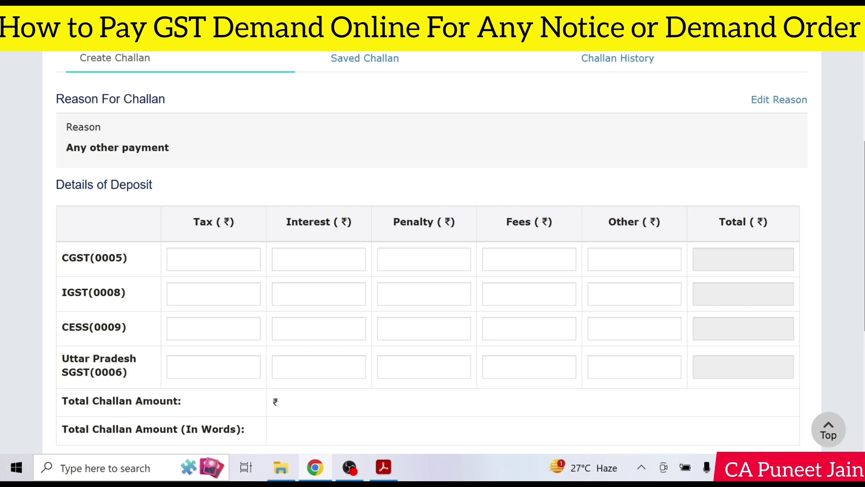
pyautogui.scroll(-2, 314, 213)
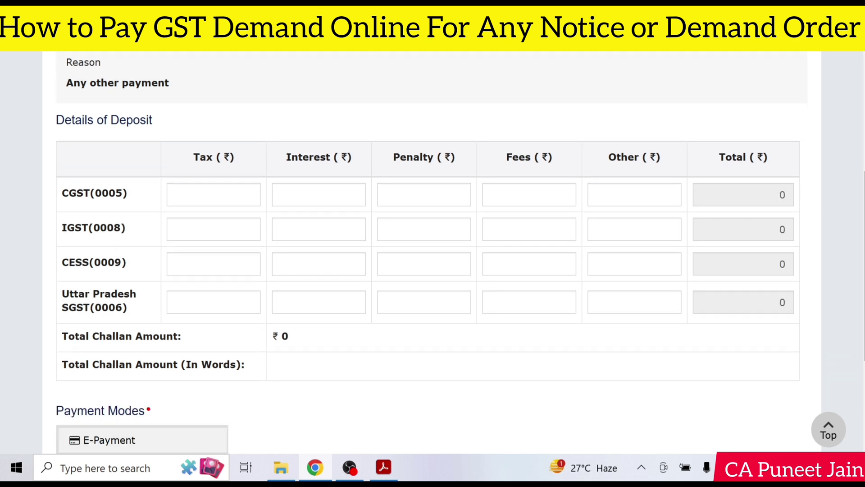
pyautogui.click(383, 468)
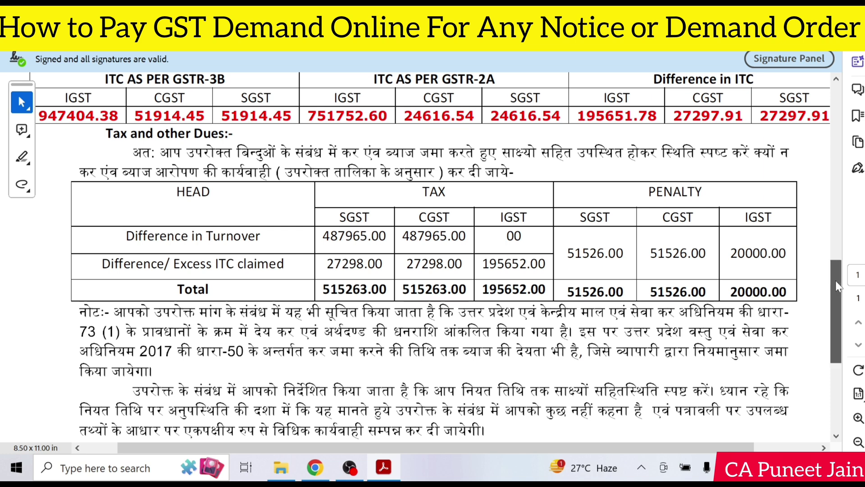
# Return to the challan and enter tax 27298 and interest 2143 for CGST and SGST, and tax 195652 and interest 6299 for IGST.
pyautogui.scroll(1, 834, 272)
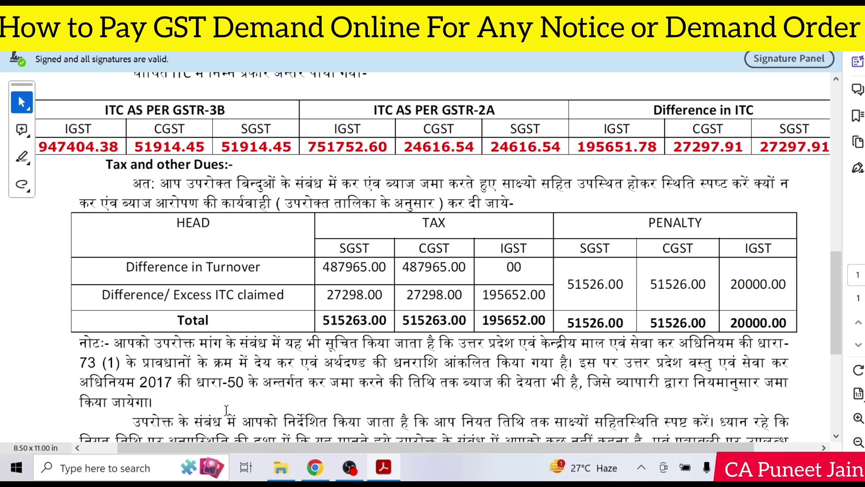
pyautogui.click(310, 476)
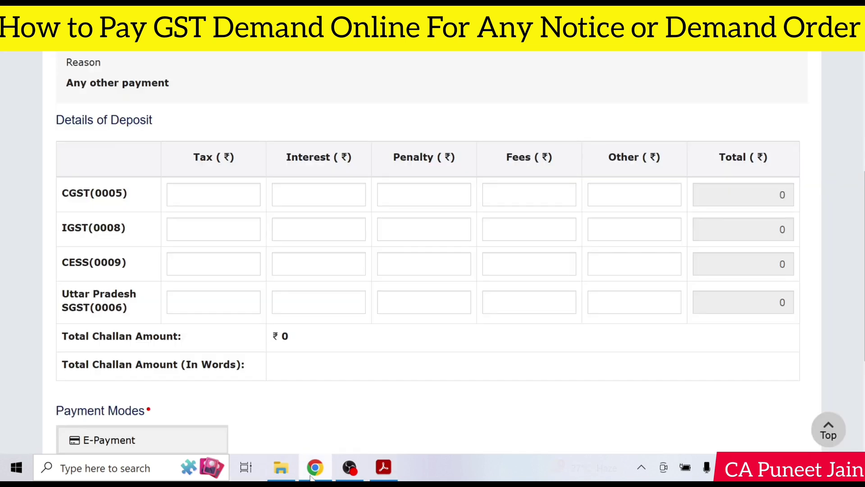
pyautogui.click(311, 477)
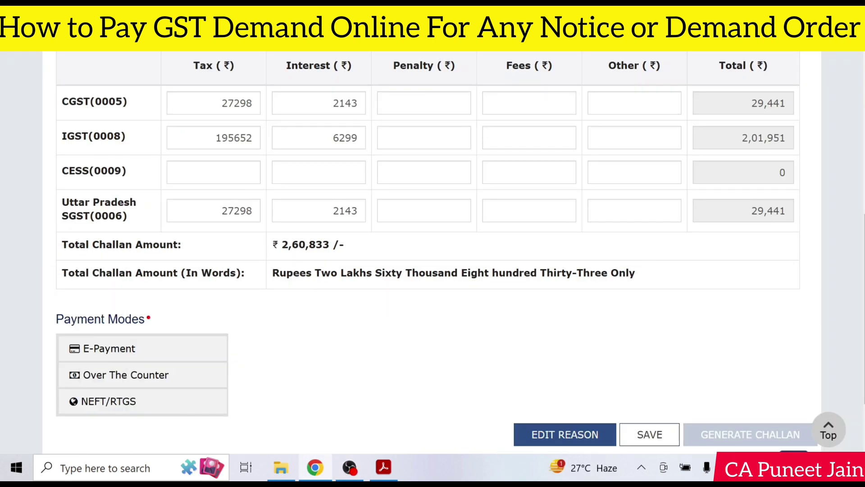
# Choose NEFT/RTGS as the payment mode, select the remitting bank and generate the challan.
pyautogui.click(164, 404)
pyautogui.click(383, 366)
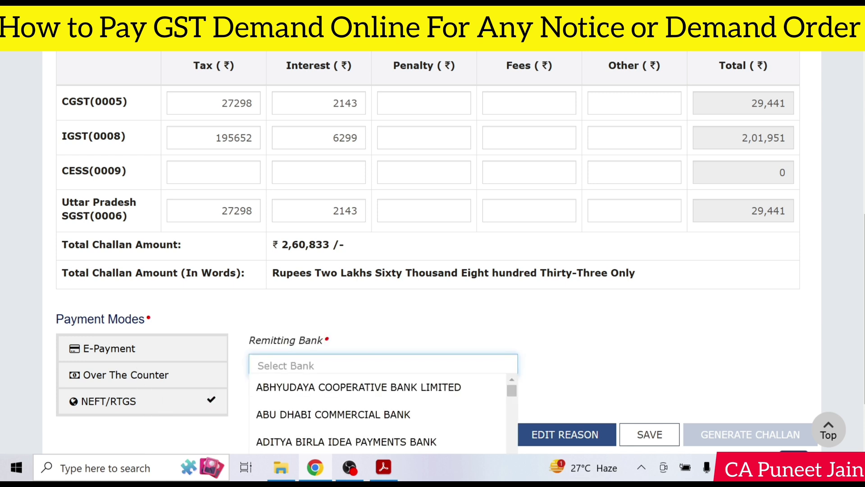
pyautogui.scroll(-1, 738, 312)
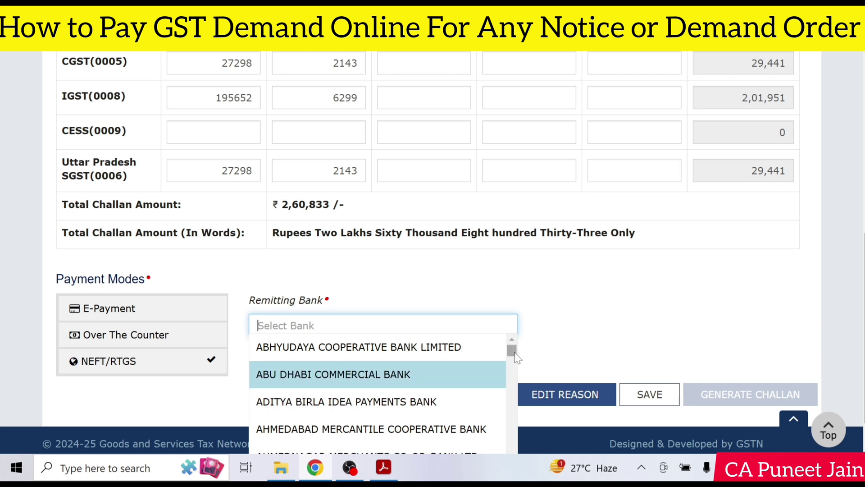
pyautogui.moveTo(513, 352); pyautogui.dragTo(522, 408)
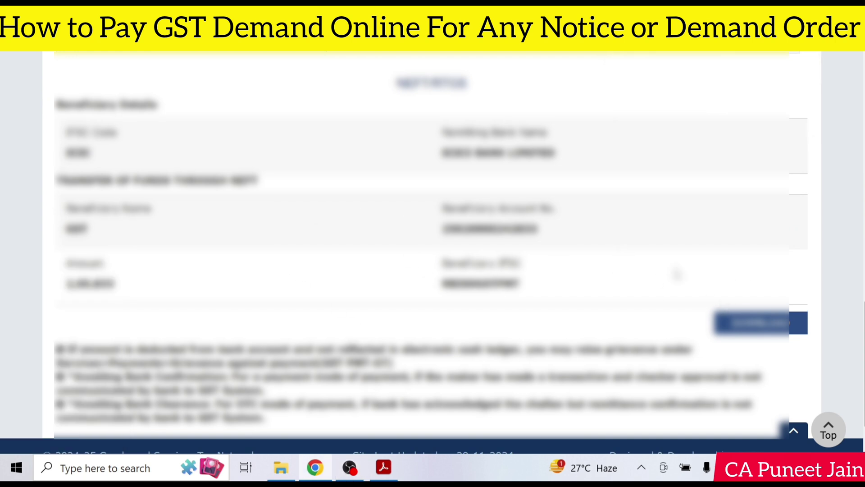
# Review the generated challan and go back to the dashboard's ledger balance.
pyautogui.moveTo(863, 316); pyautogui.dragTo(864, 81)
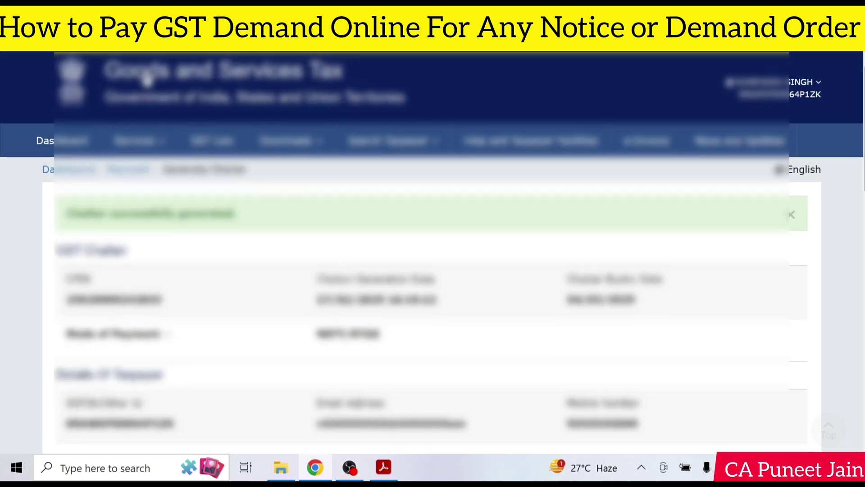
pyautogui.click(57, 140)
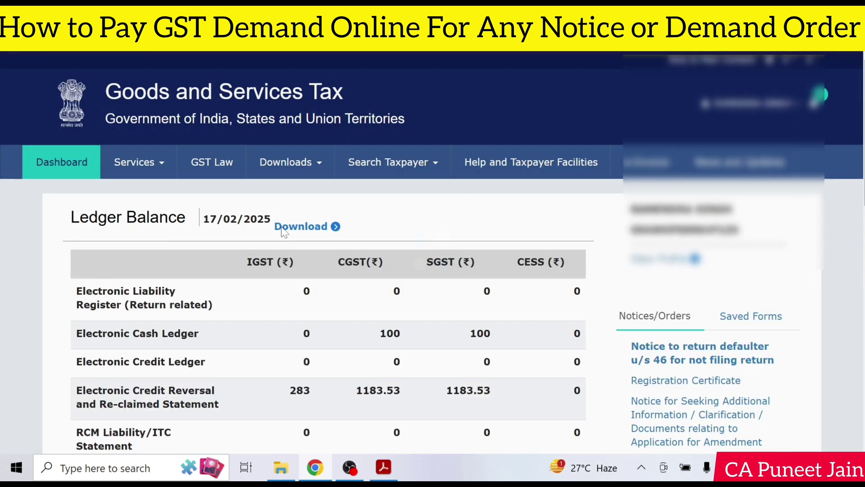
pyautogui.click(282, 227)
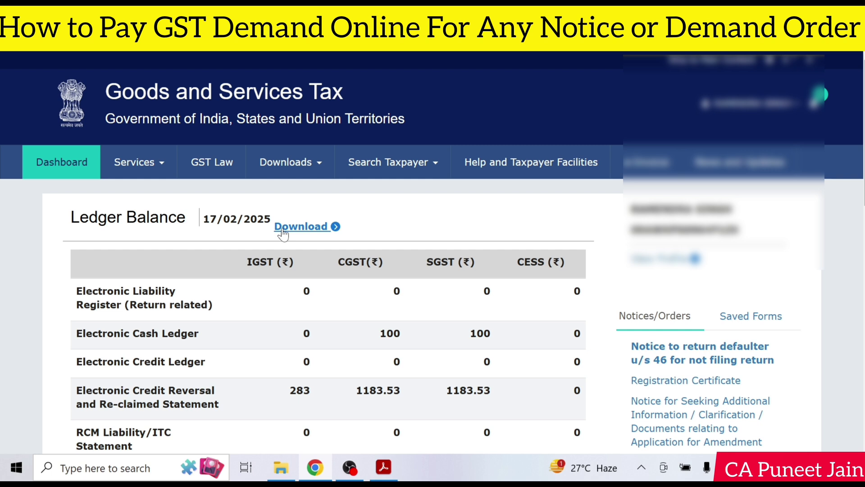
# Open My Applications in the user services and start a new Intimation of Voluntary Payment - DRC-03 application.
pyautogui.moveTo(137, 163)
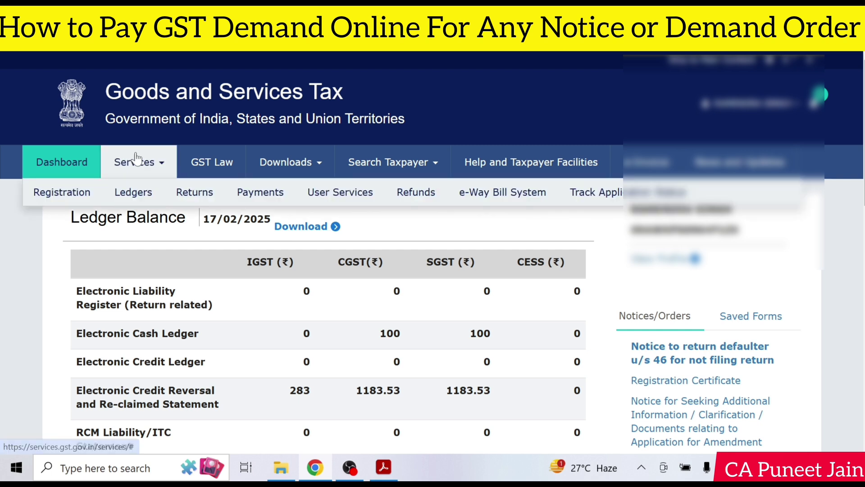
pyautogui.moveTo(365, 202)
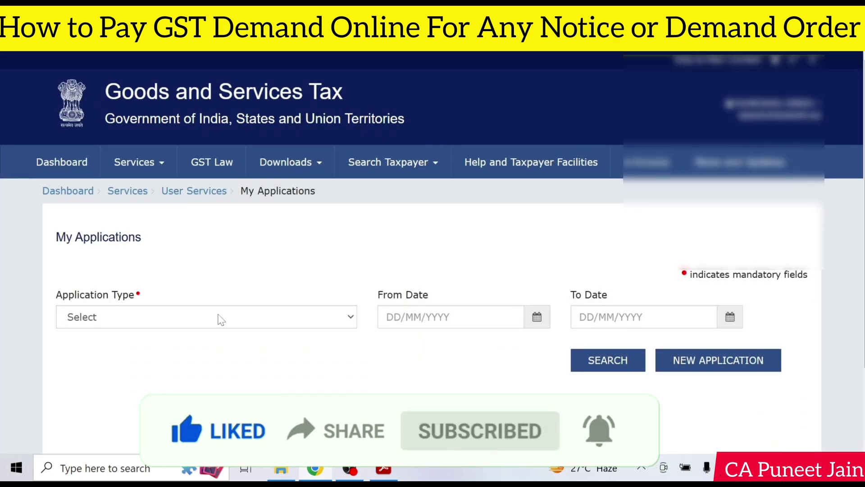
pyautogui.click(218, 314)
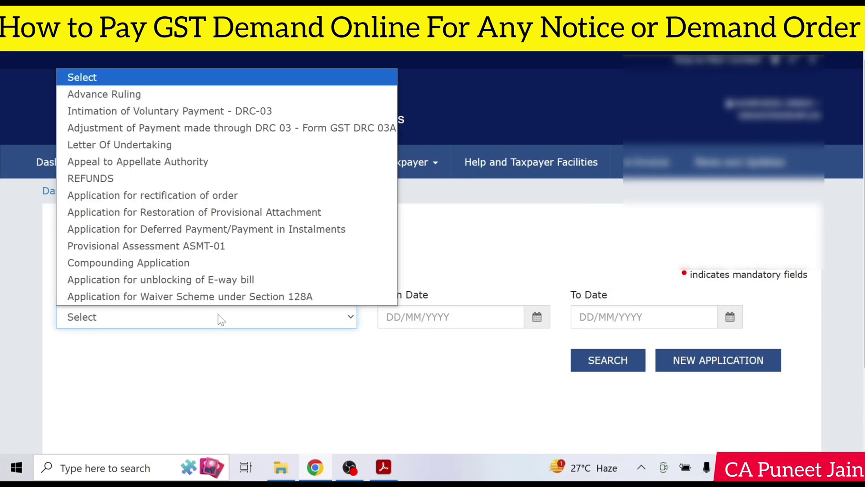
pyautogui.click(210, 112)
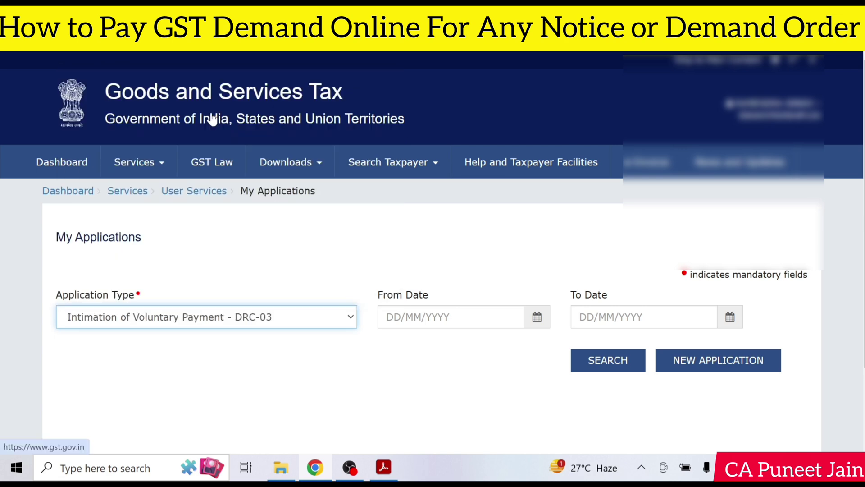
pyautogui.click(721, 366)
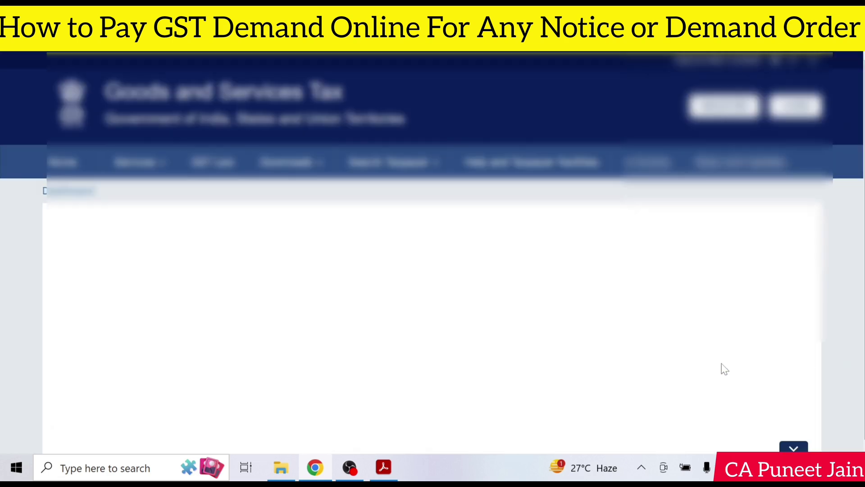
# Set the cause of payment to SCN, accept the appeal warning and choose Manual Entry for the SCN reference number.
pyautogui.scroll(-2, 433, 270)
pyautogui.scroll(-4, 145, 99)
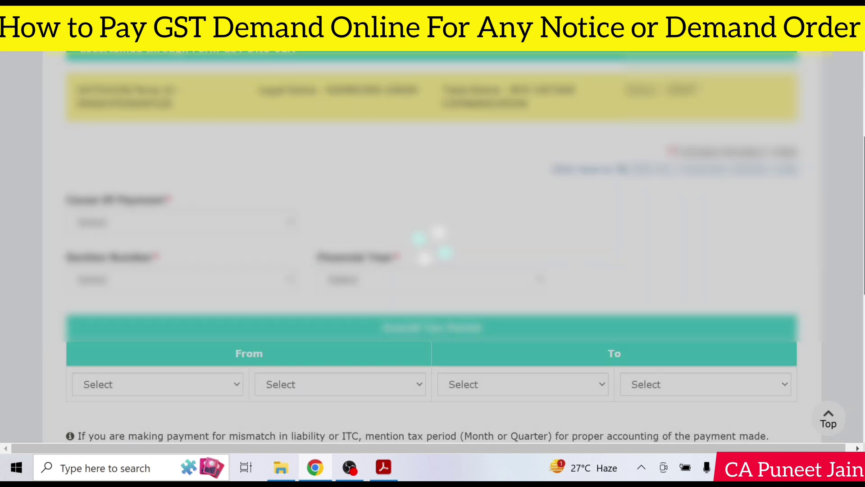
pyautogui.click(144, 103)
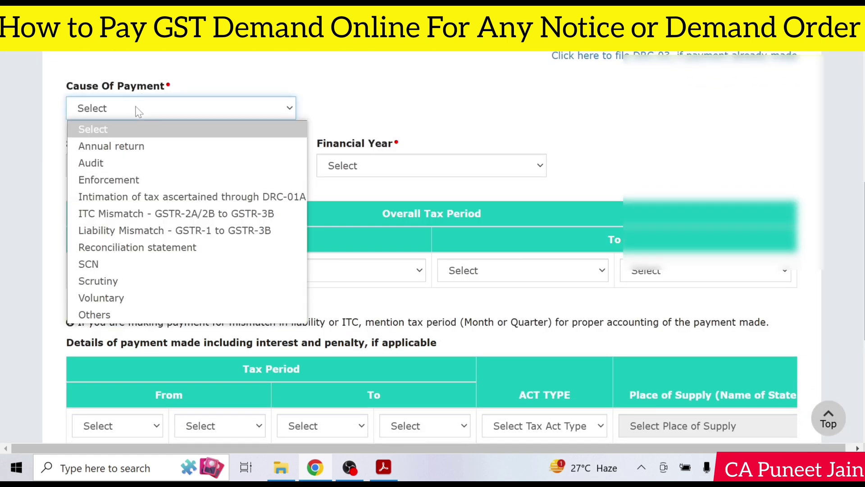
pyautogui.click(159, 266)
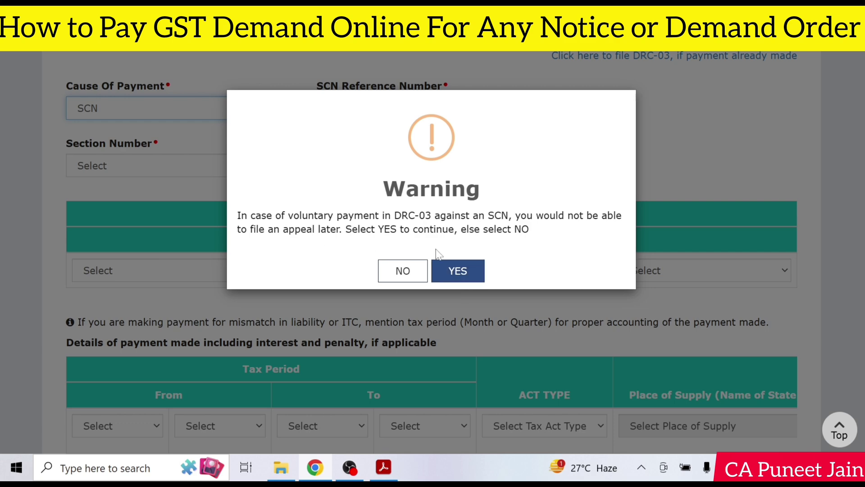
pyautogui.click(457, 273)
pyautogui.click(378, 109)
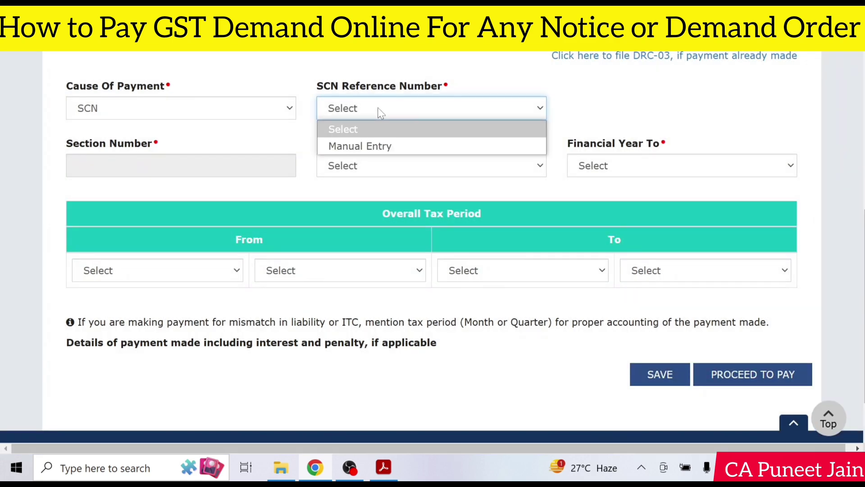
pyautogui.click(186, 144)
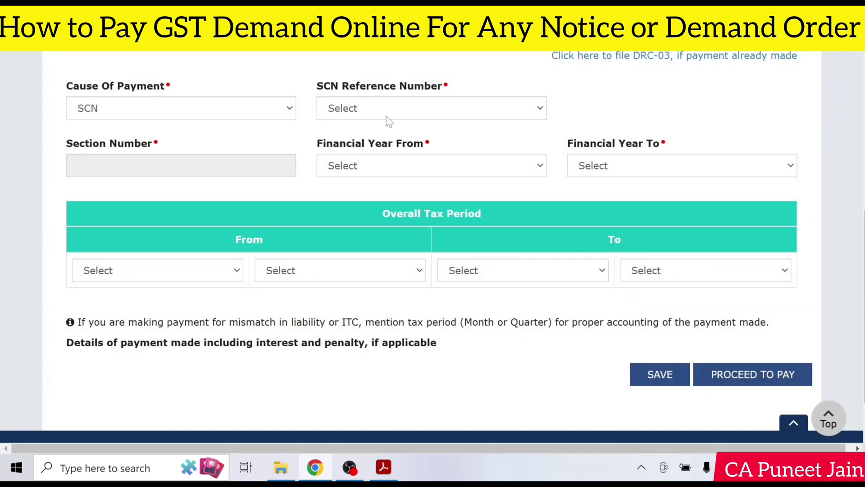
pyautogui.click(442, 110)
pyautogui.click(384, 145)
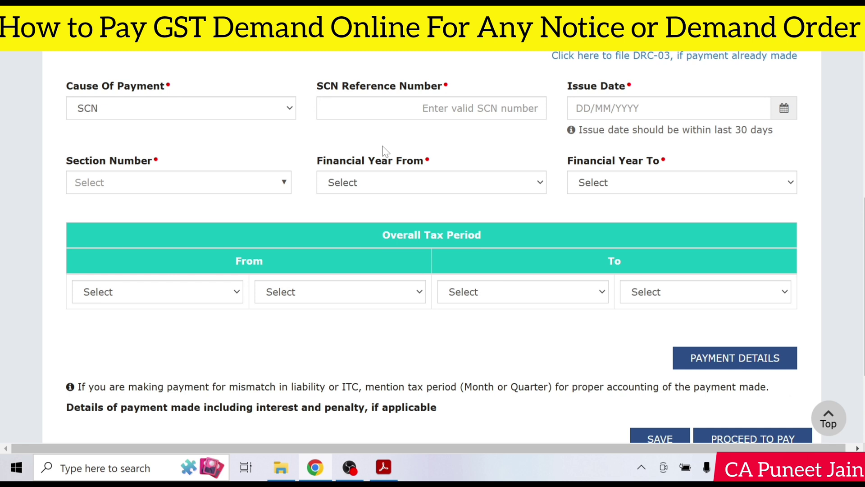
pyautogui.click(396, 109)
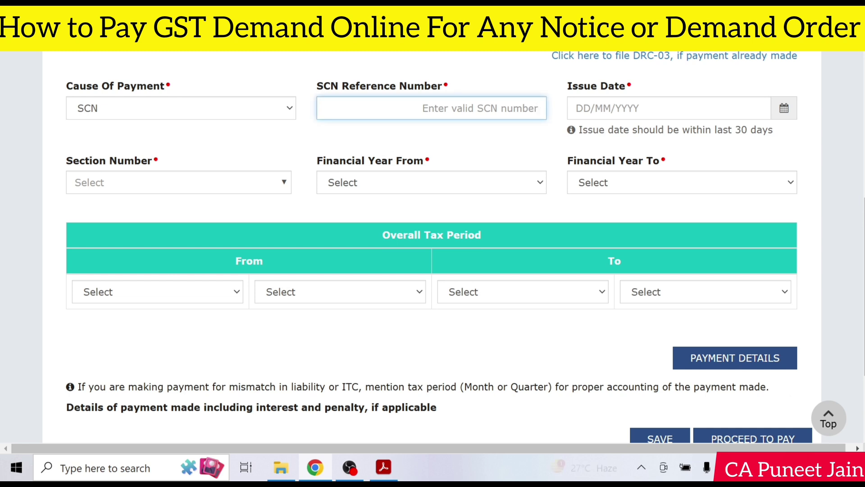
# Change the cause of payment to Scrutiny and select the scrutiny reference number for financial year 2020-2021.
pyautogui.click(126, 114)
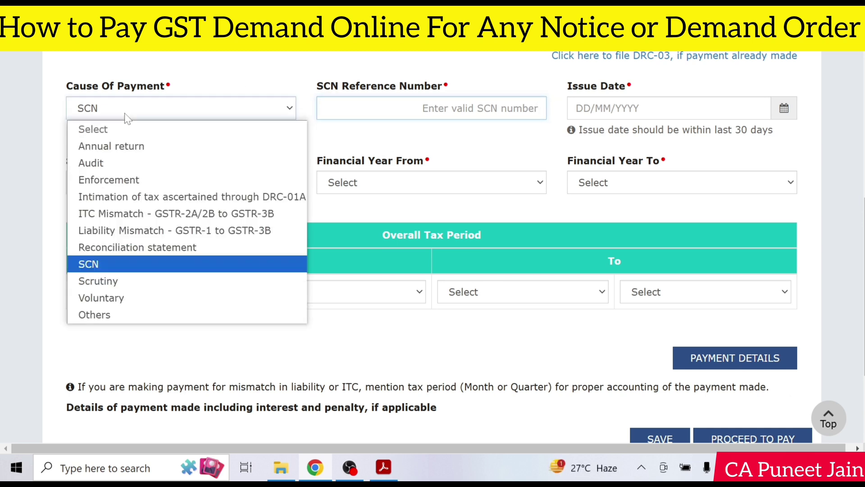
pyautogui.click(113, 284)
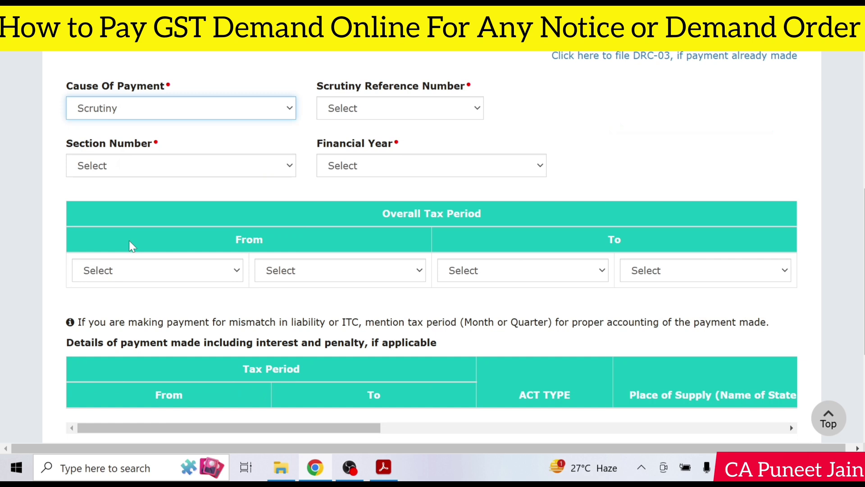
pyautogui.click(411, 114)
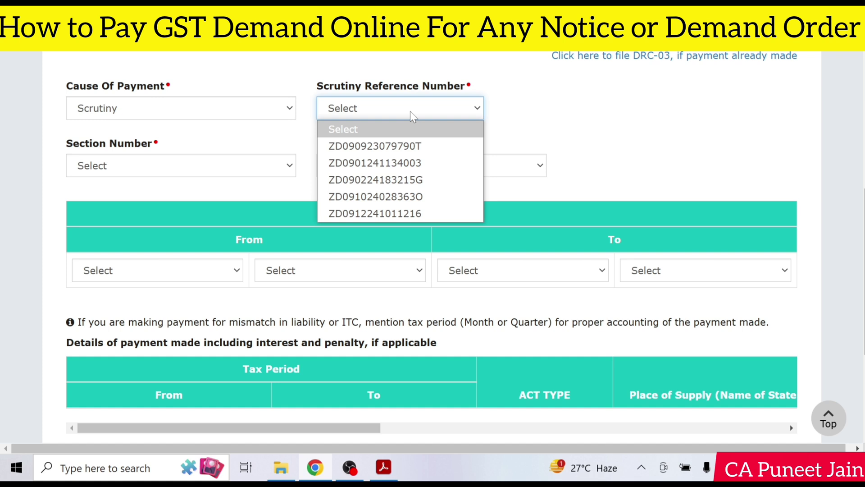
pyautogui.click(419, 196)
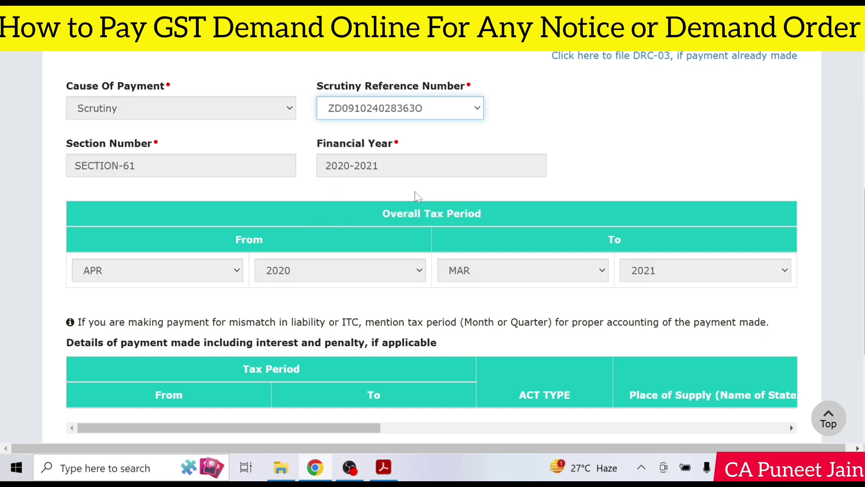
# Switch through the other scrutiny reference numbers to compare their sections, financial years and tax periods.
pyautogui.click(405, 112)
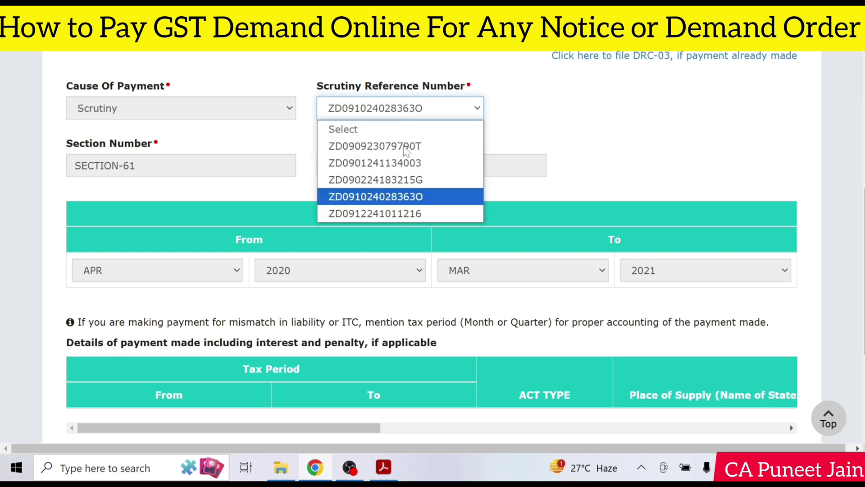
pyautogui.click(405, 212)
pyautogui.click(424, 113)
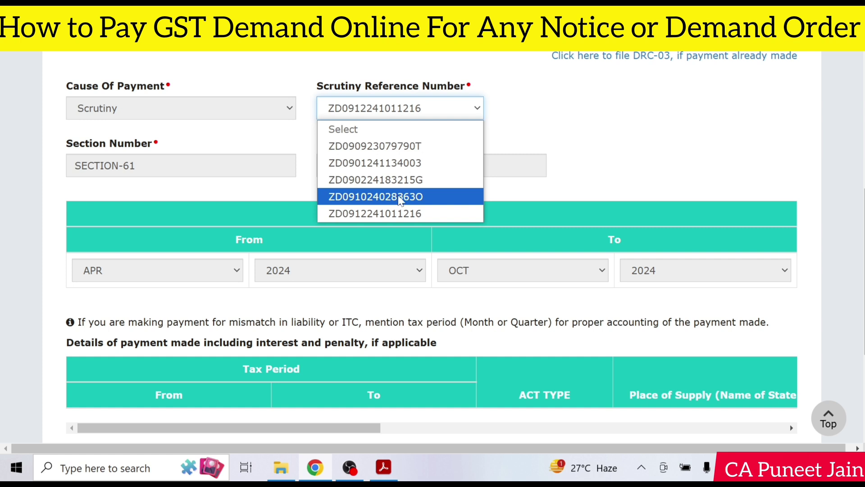
pyautogui.click(400, 198)
pyautogui.click(417, 108)
pyautogui.click(407, 180)
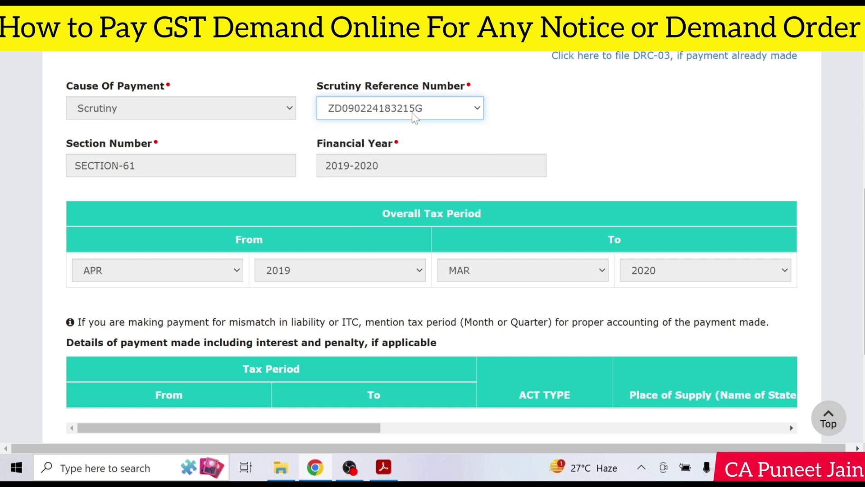
pyautogui.click(415, 108)
pyautogui.click(401, 161)
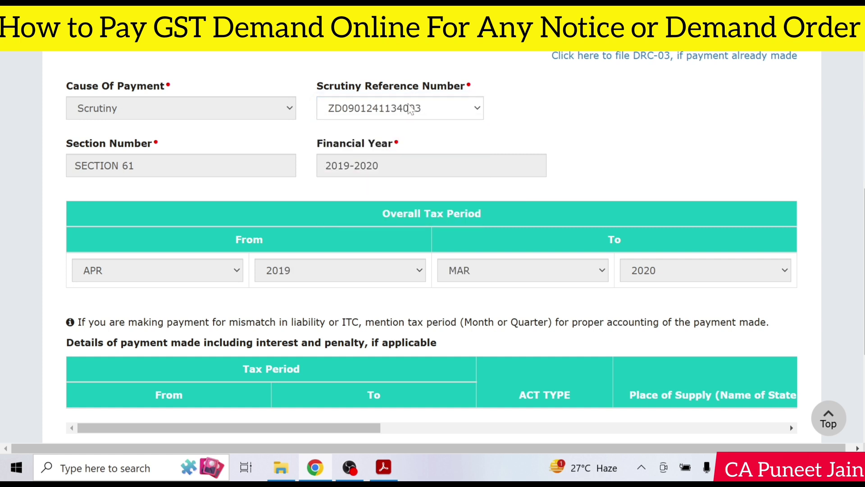
pyautogui.click(410, 110)
pyautogui.click(399, 143)
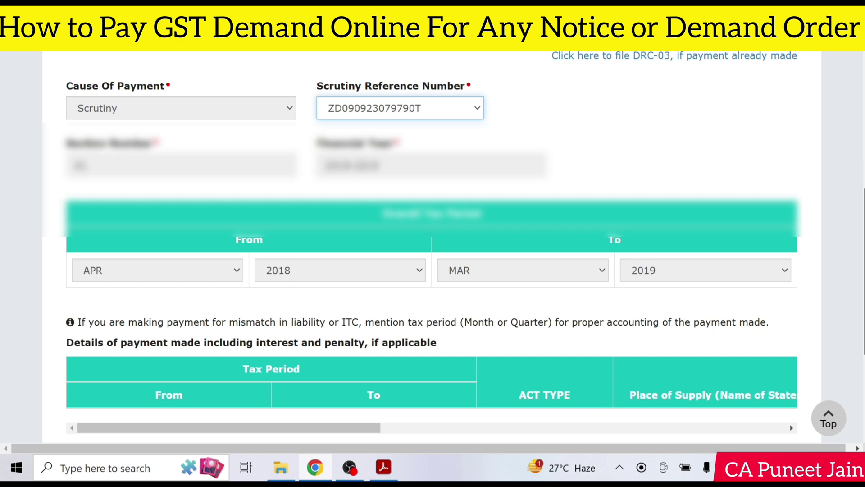
pyautogui.scroll(5, 261, 114)
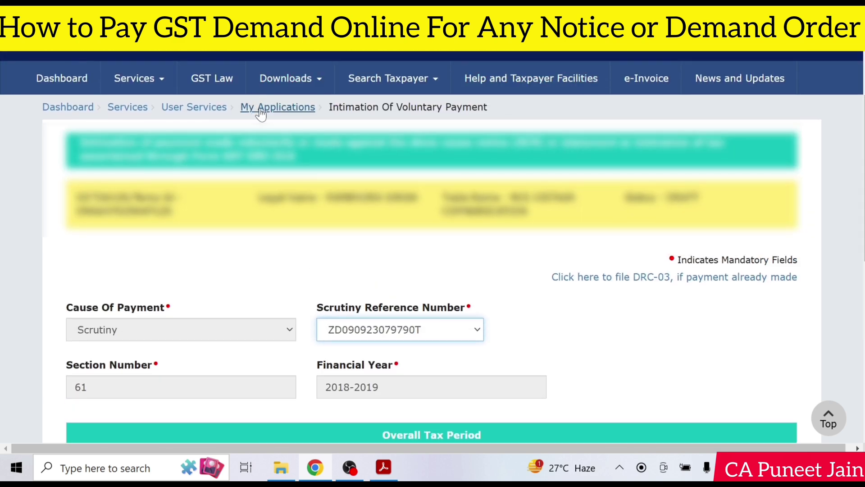
# Return to My Applications and open a fresh DRC-03 voluntary payment application.
pyautogui.click(261, 110)
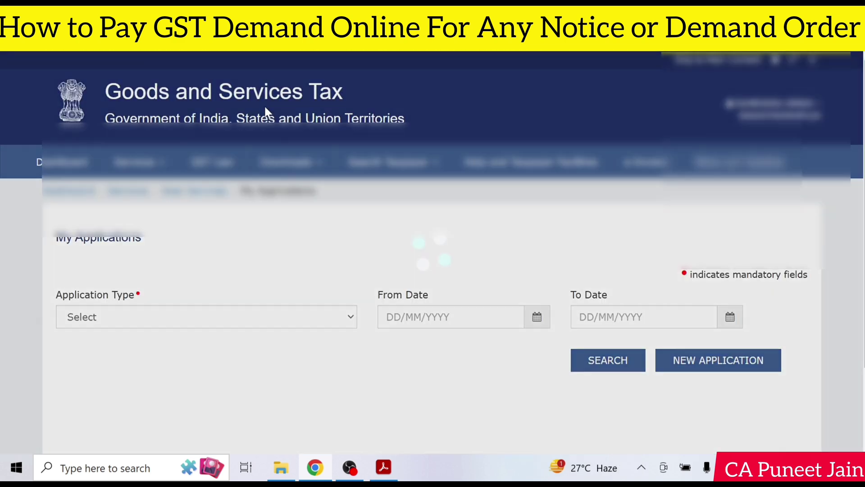
pyautogui.click(175, 317)
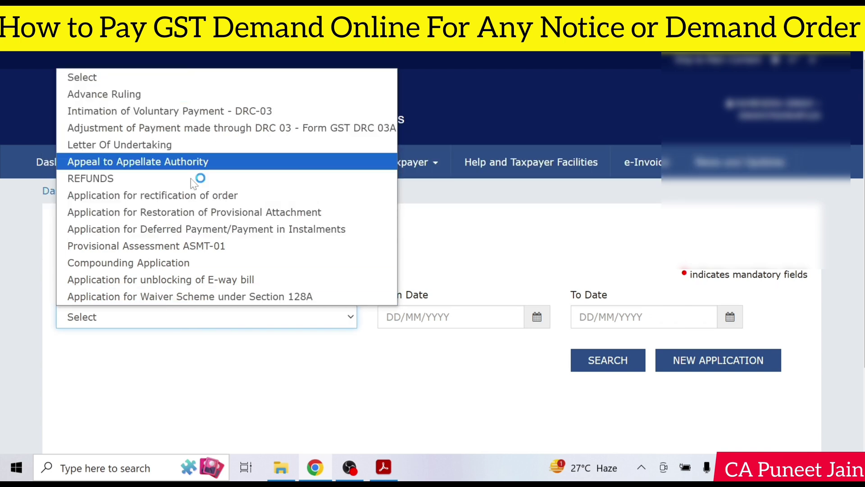
pyautogui.click(226, 112)
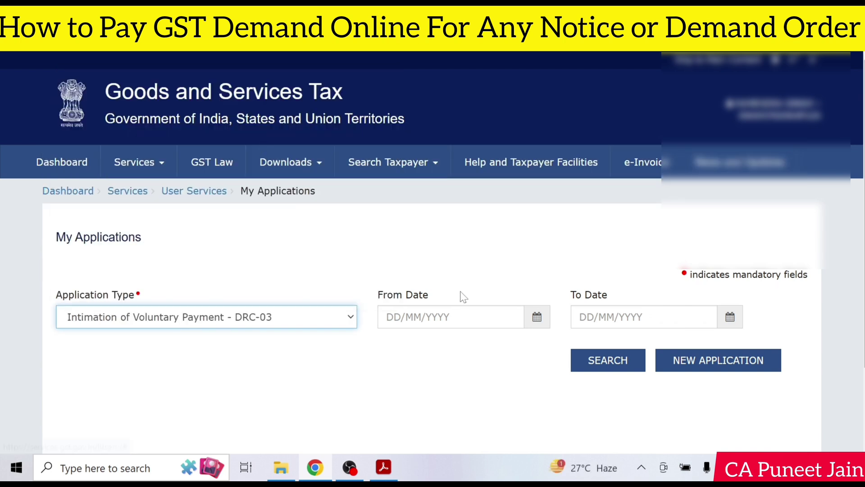
pyautogui.click(676, 361)
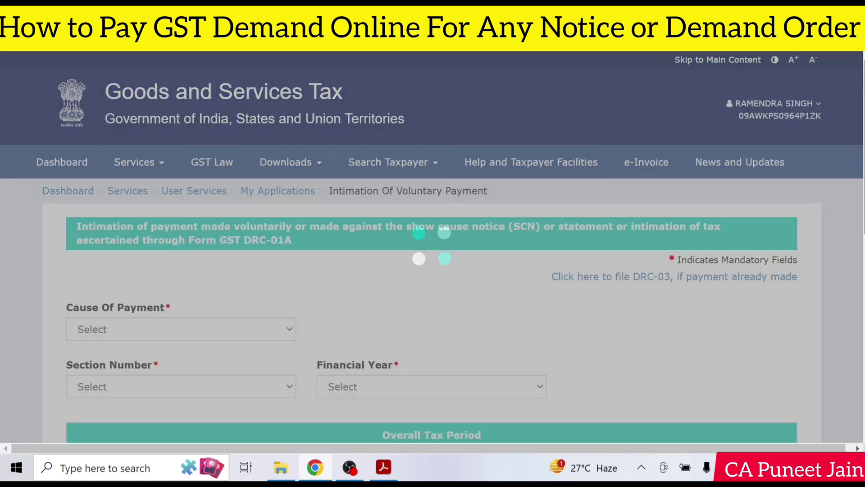
# Set the cause of payment to Voluntary, then select section number 73(5) and clear it again.
pyautogui.scroll(-3, 415, 174)
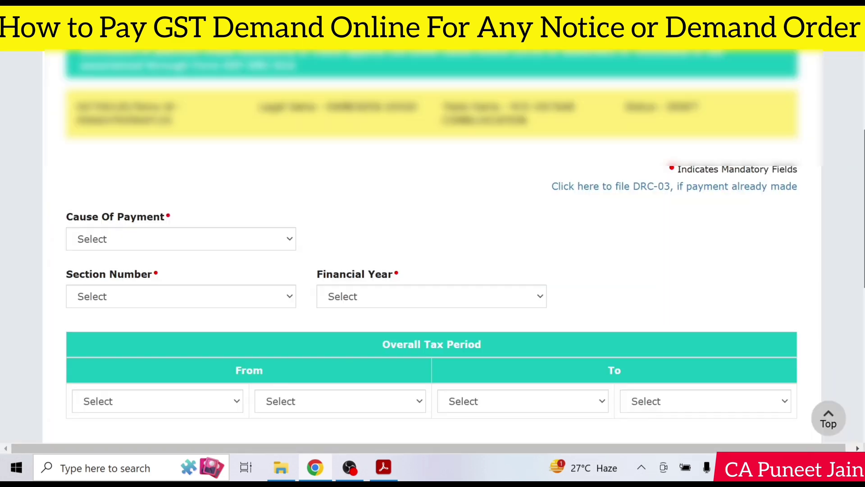
pyautogui.scroll(-3, 255, 167)
pyautogui.click(194, 99)
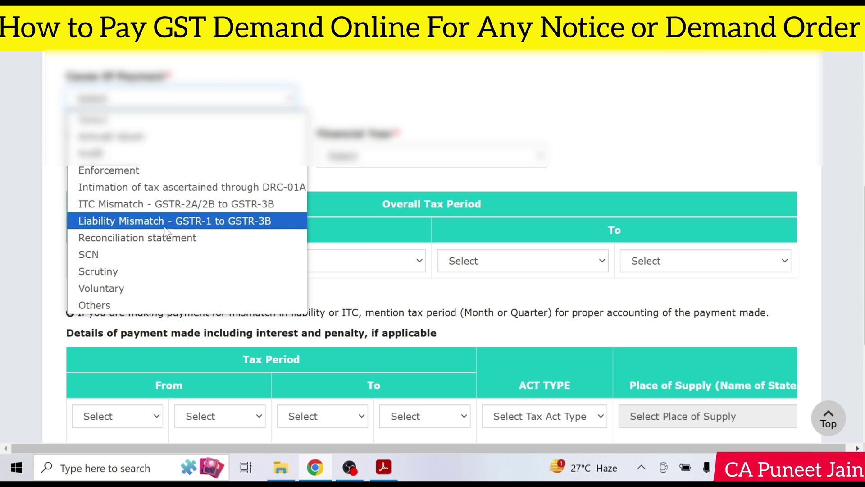
pyautogui.click(160, 293)
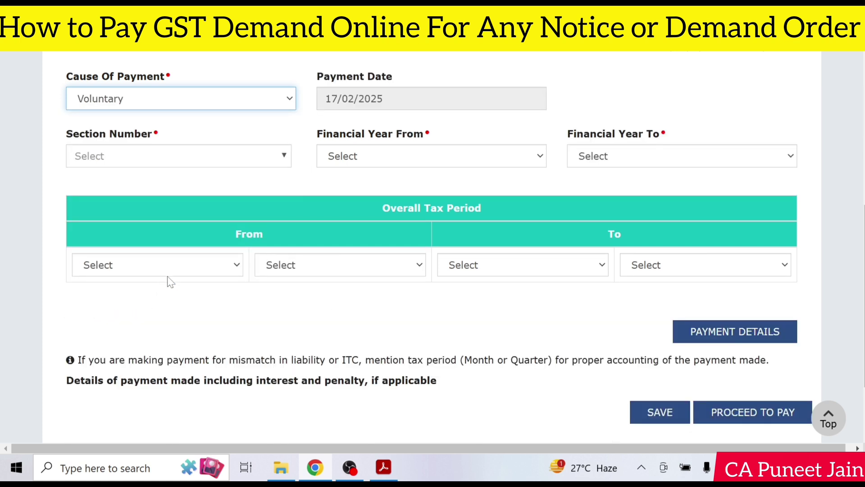
pyautogui.click(216, 149)
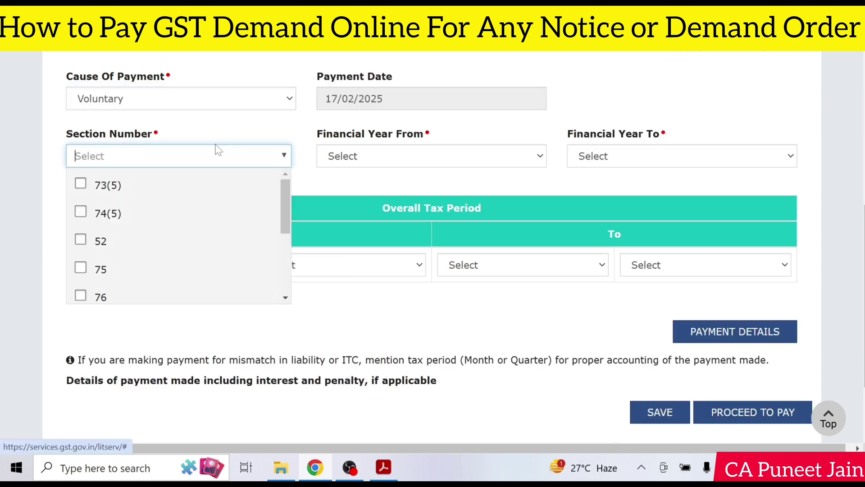
pyautogui.click(82, 184)
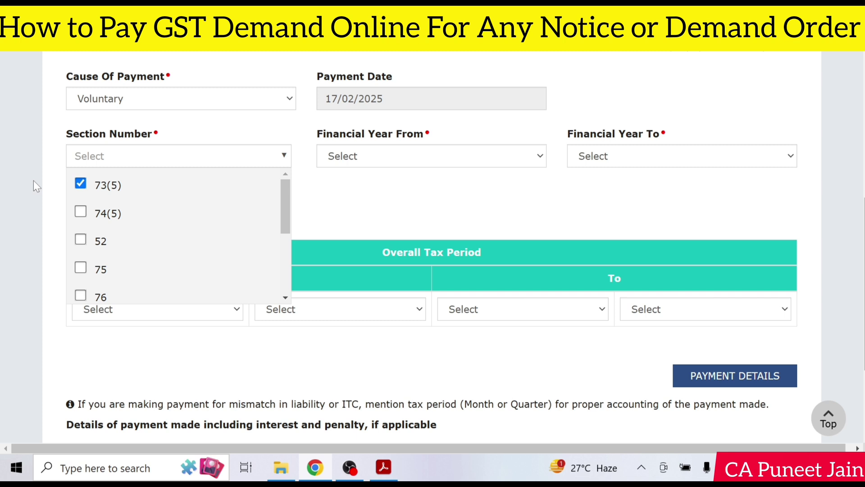
pyautogui.click(80, 184)
pyautogui.click(387, 181)
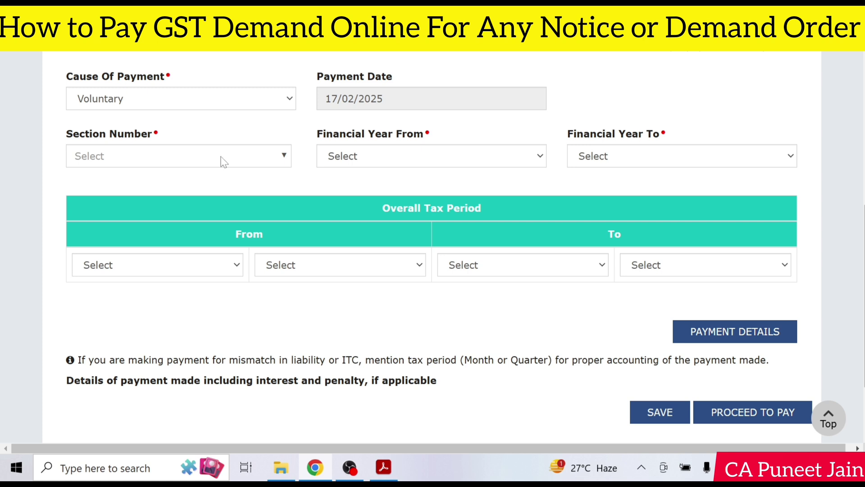
pyautogui.click(198, 157)
# Change the cause of payment to Intimation of tax ascertained through DRC-01A and select the available intimation reference number.
pyautogui.click(248, 93)
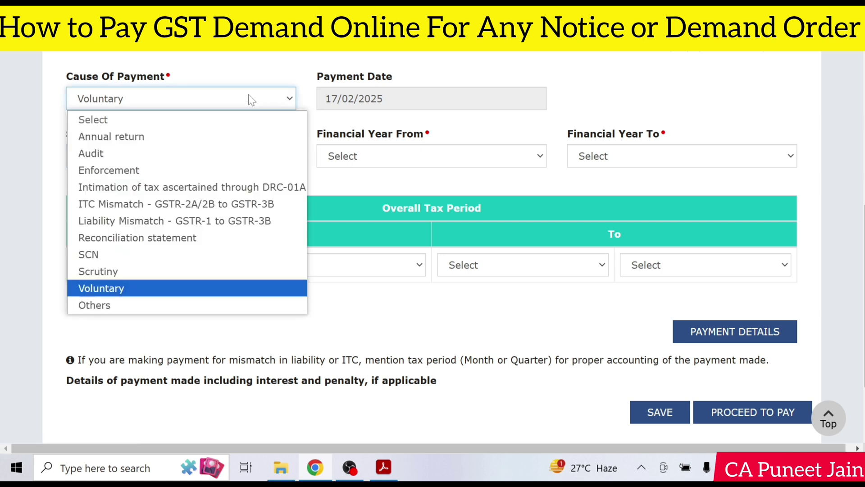
pyautogui.click(245, 186)
pyautogui.click(399, 94)
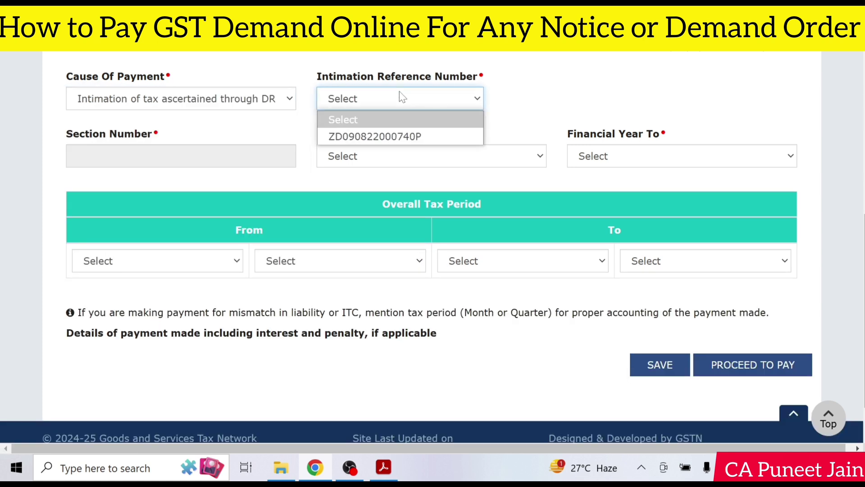
pyautogui.click(405, 136)
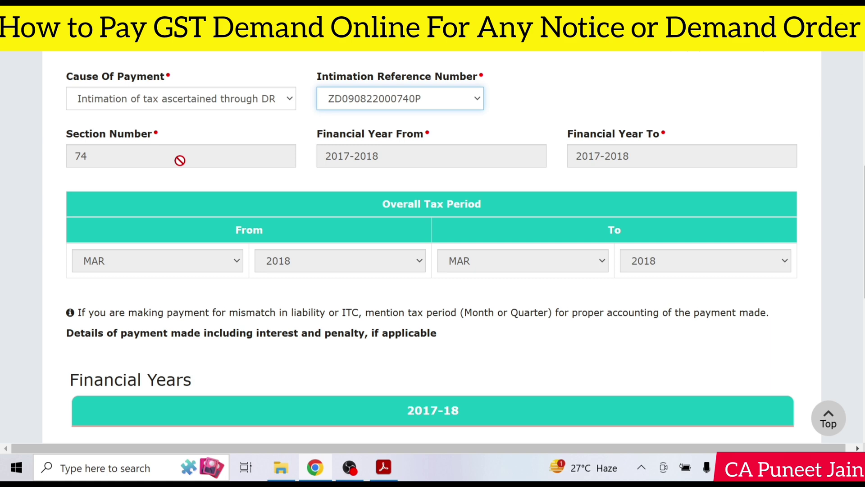
# Change the cause of payment to SCN, accept the warning and choose Manual Entry for the SCN reference number.
pyautogui.click(213, 105)
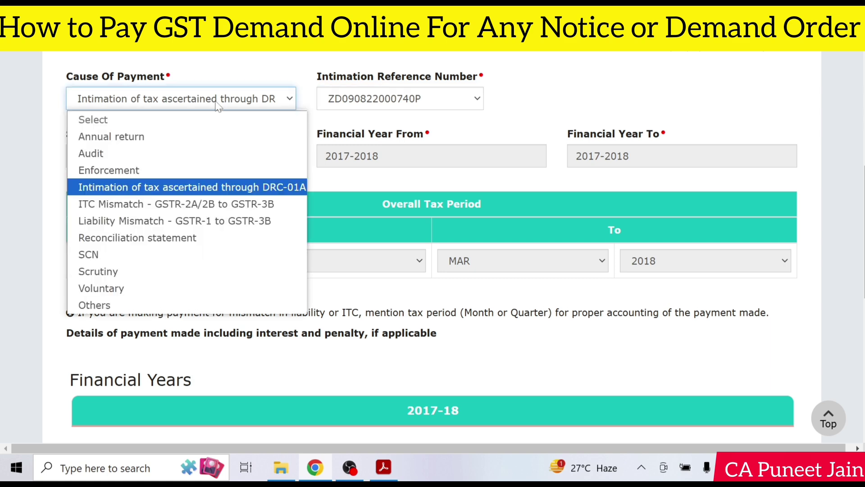
pyautogui.click(145, 254)
pyautogui.click(455, 270)
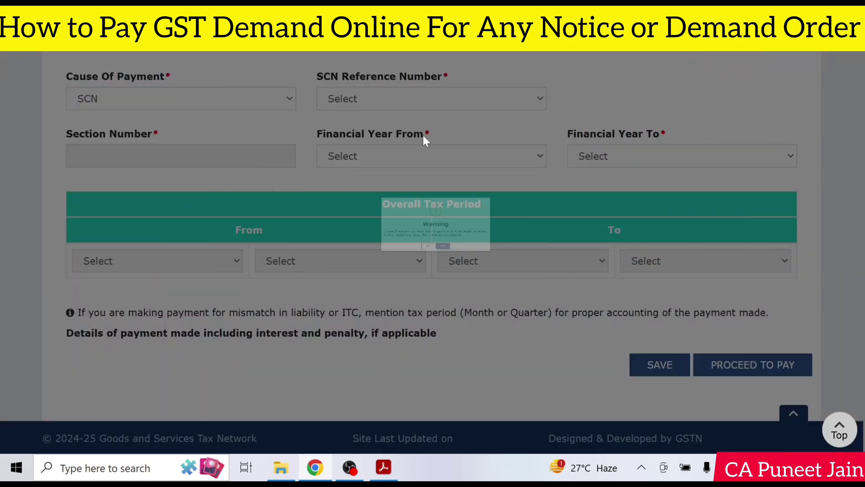
pyautogui.click(419, 100)
pyautogui.click(401, 136)
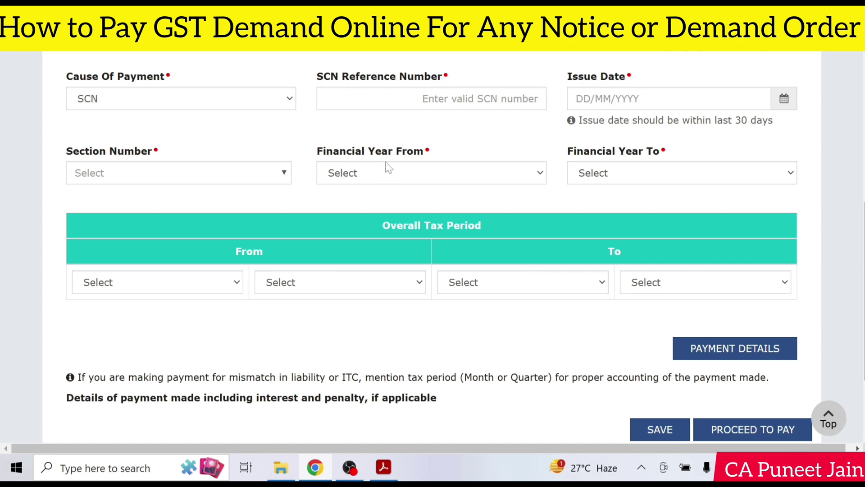
# Consult the notice PDF, then select section number 73(8) and set both the starting and ending financial years to 2020-2021.
pyautogui.click(384, 468)
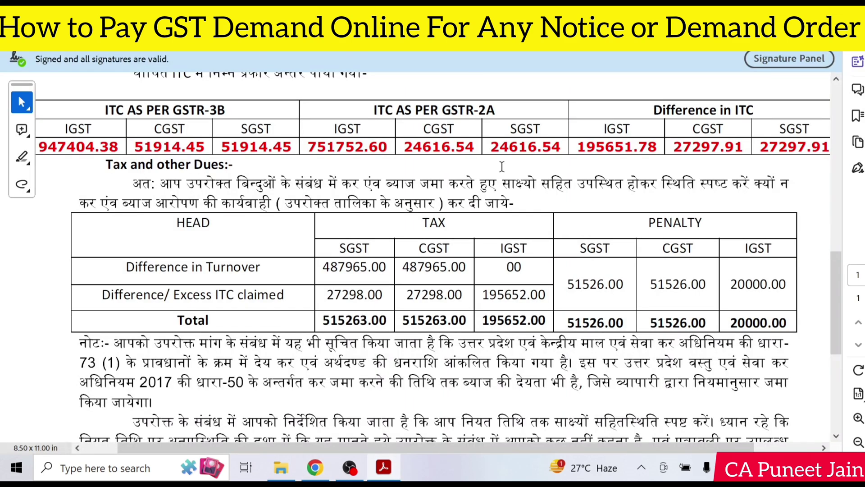
pyautogui.click(317, 467)
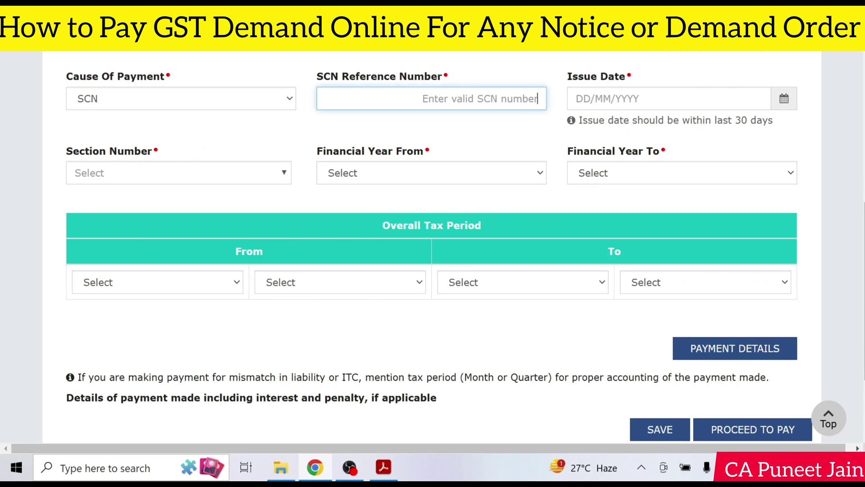
pyautogui.click(177, 178)
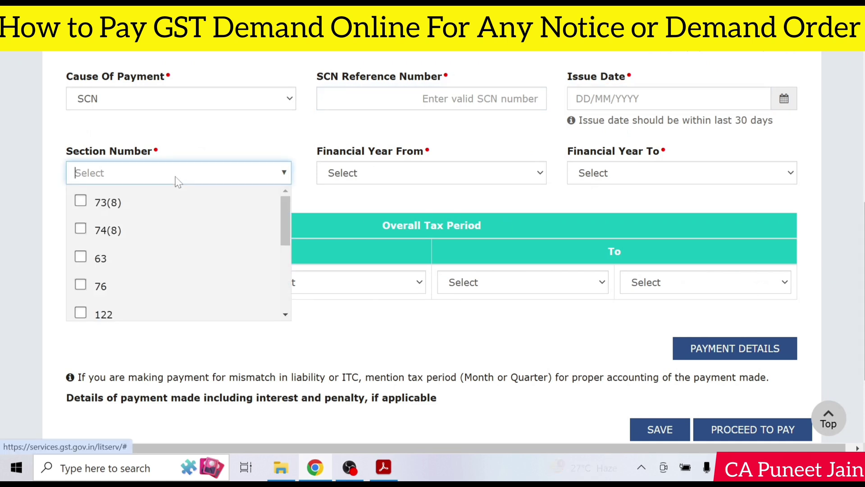
pyautogui.click(80, 203)
pyautogui.click(386, 177)
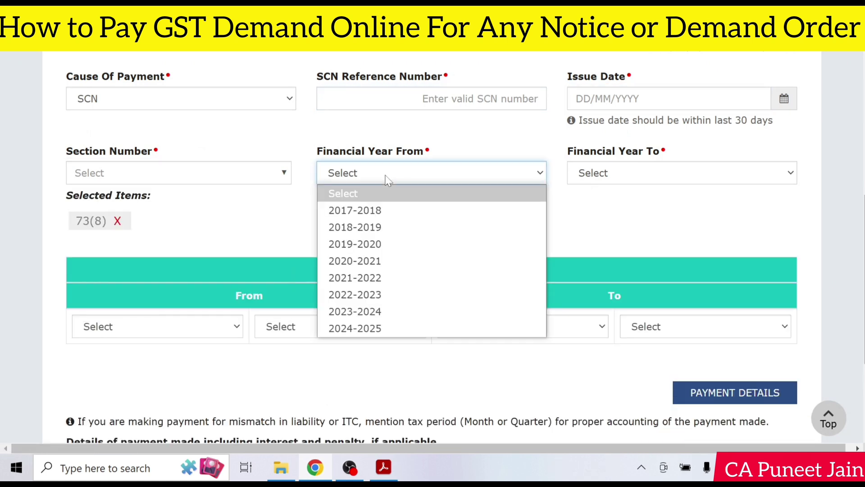
pyautogui.click(401, 261)
pyautogui.click(640, 171)
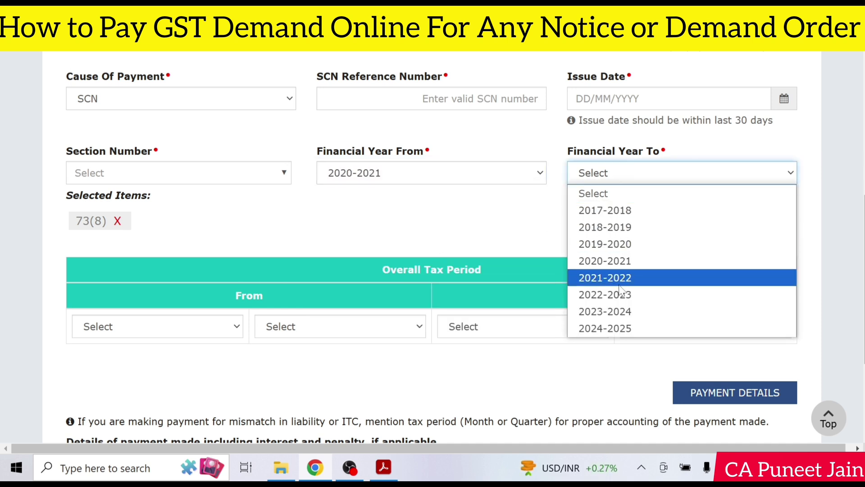
pyautogui.click(624, 261)
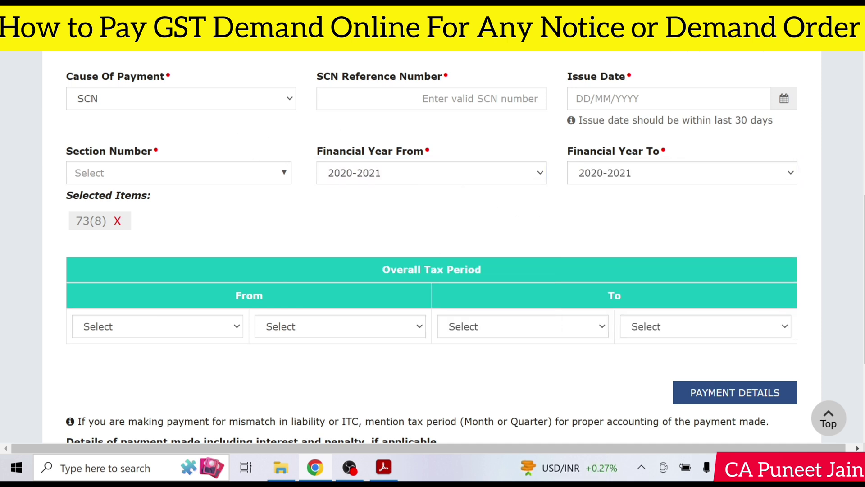
# Set the overall tax period from APR 2020 to MAR 2021 and load the payment details section.
pyautogui.scroll(-2, 569, 279)
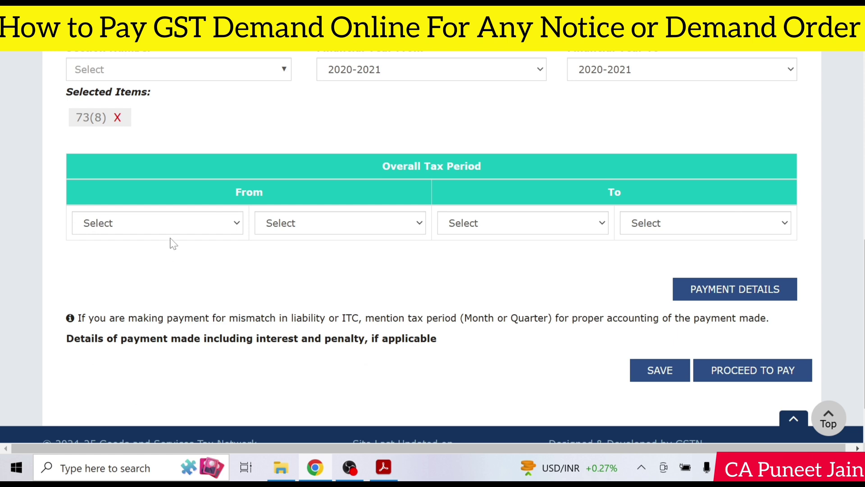
pyautogui.click(178, 230)
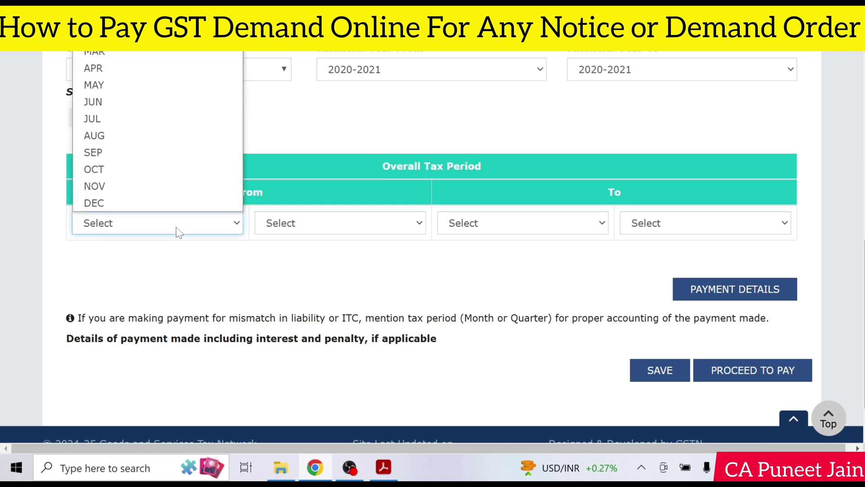
pyautogui.click(158, 71)
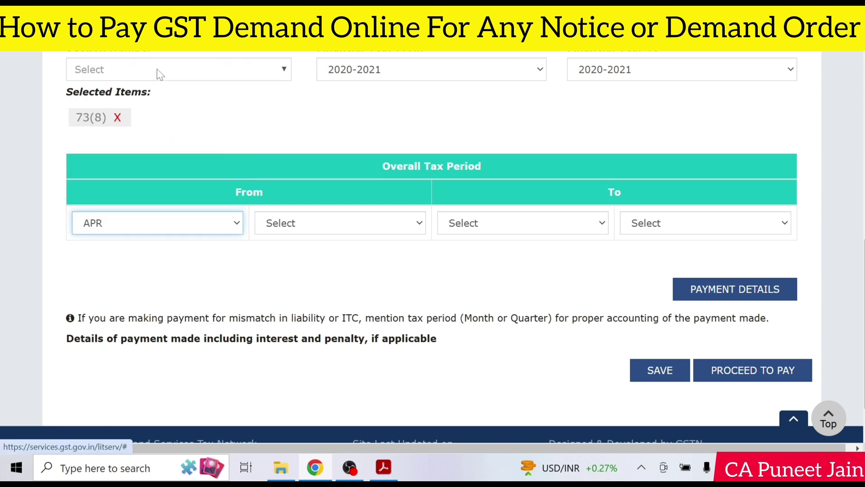
pyautogui.click(321, 222)
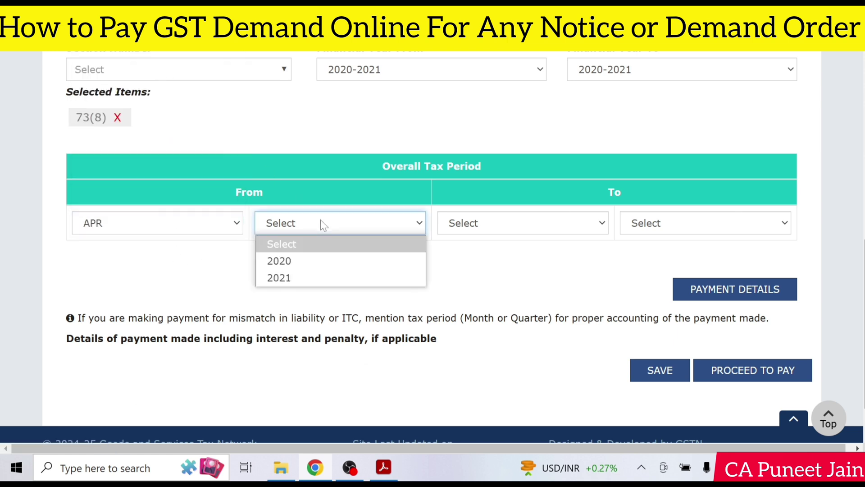
pyautogui.click(338, 260)
pyautogui.click(473, 232)
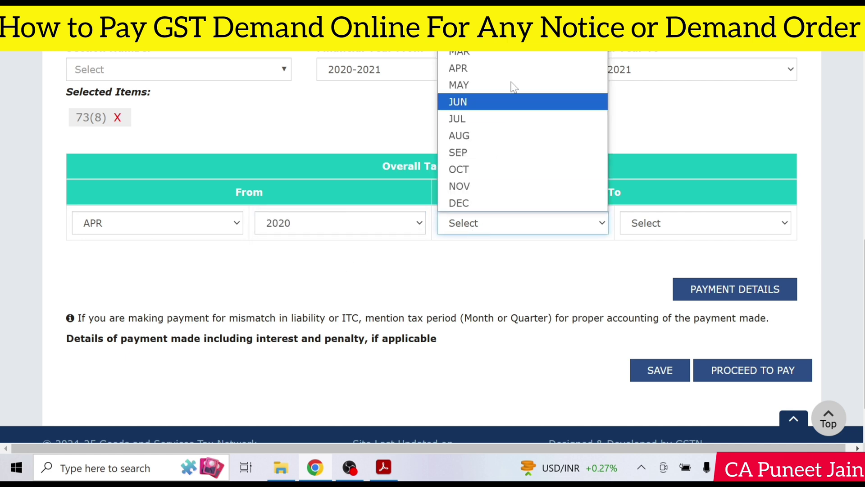
pyautogui.click(514, 54)
pyautogui.click(714, 232)
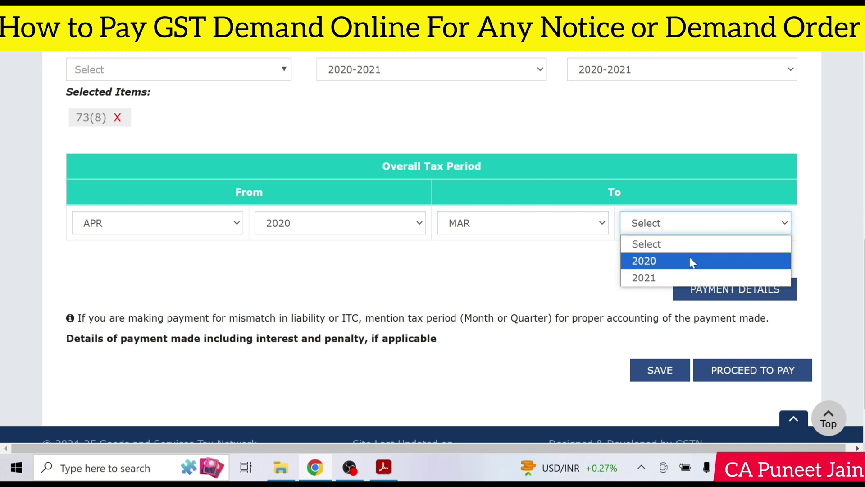
pyautogui.click(690, 277)
pyautogui.click(733, 295)
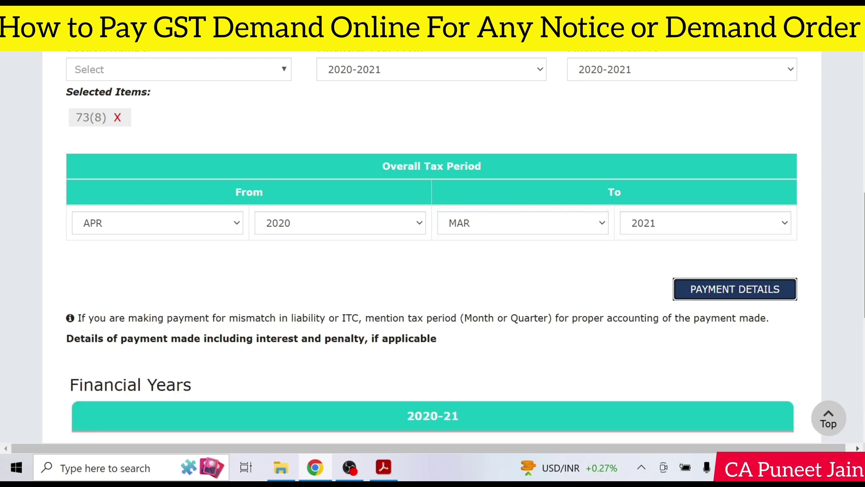
# Add a payment row under 2020-21 for APR 2020 to MAR 2021 with act type CGST.
pyautogui.scroll(-5, 766, 293)
pyautogui.click(108, 352)
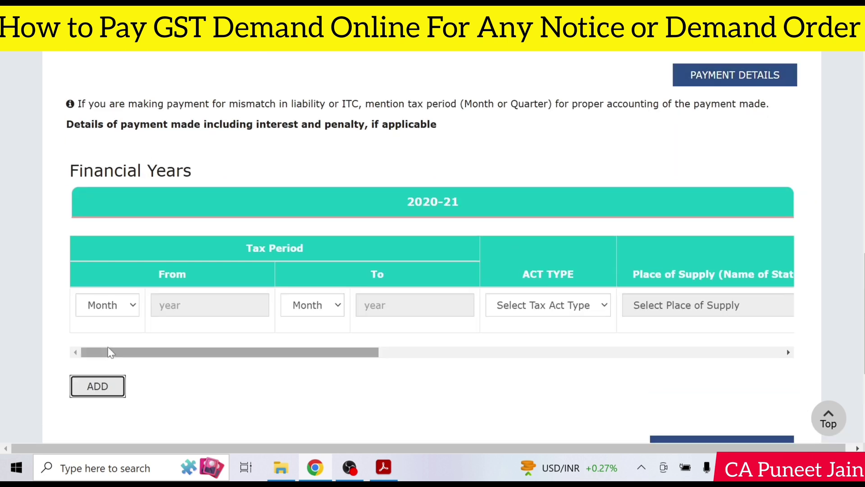
pyautogui.click(131, 305)
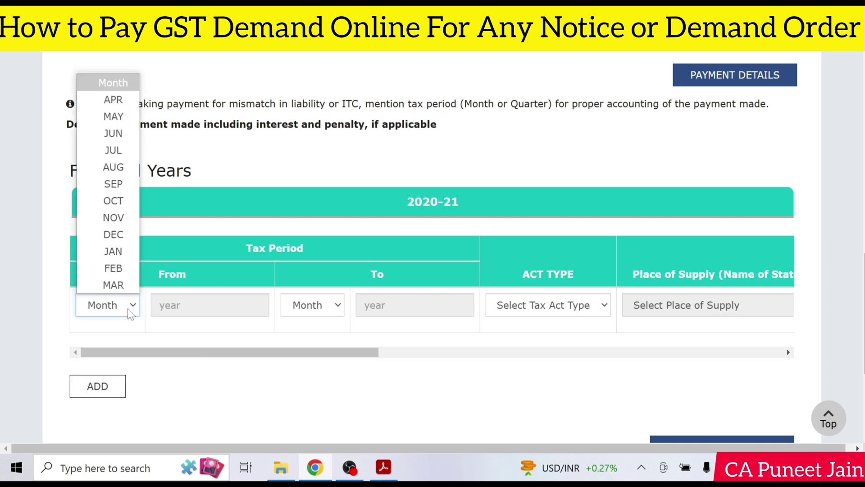
pyautogui.click(111, 97)
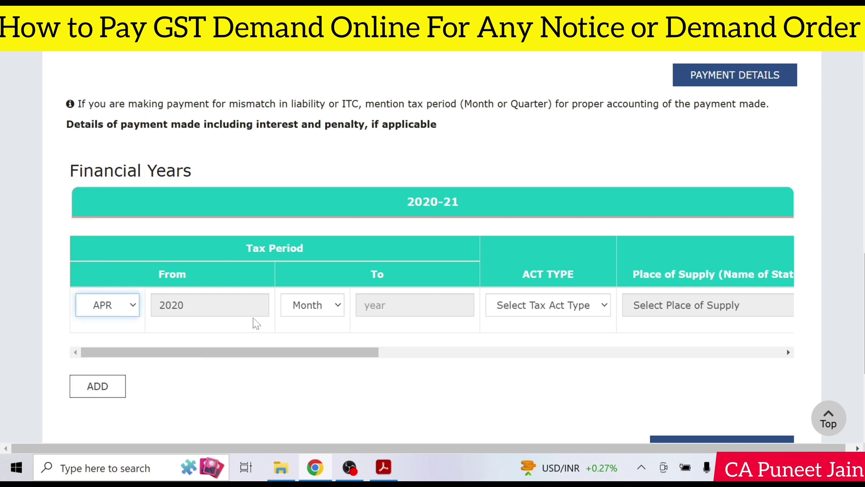
pyautogui.click(322, 311)
pyautogui.click(318, 285)
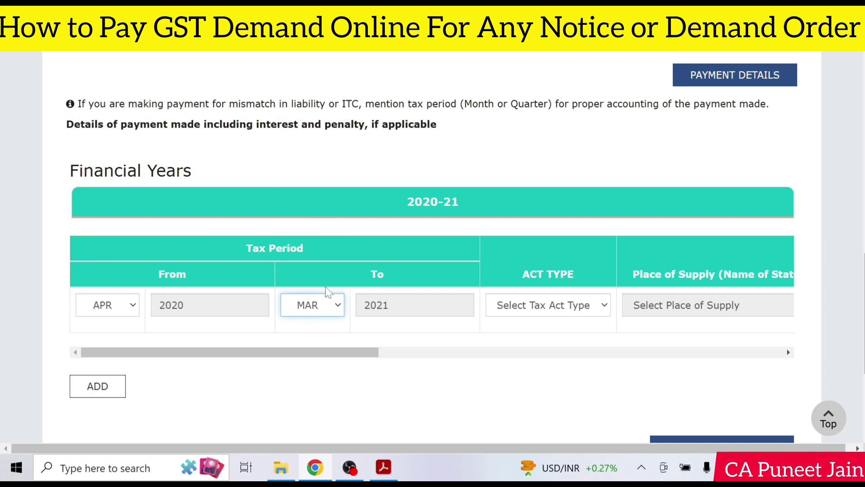
pyautogui.click(520, 311)
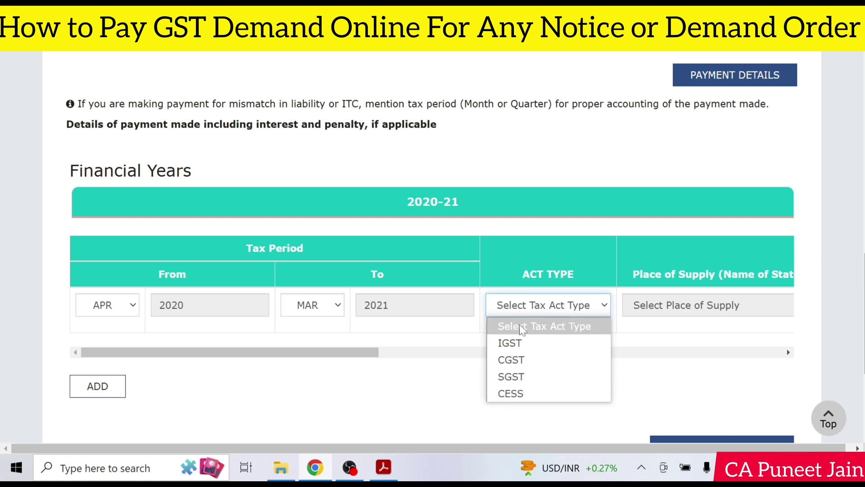
pyautogui.click(540, 361)
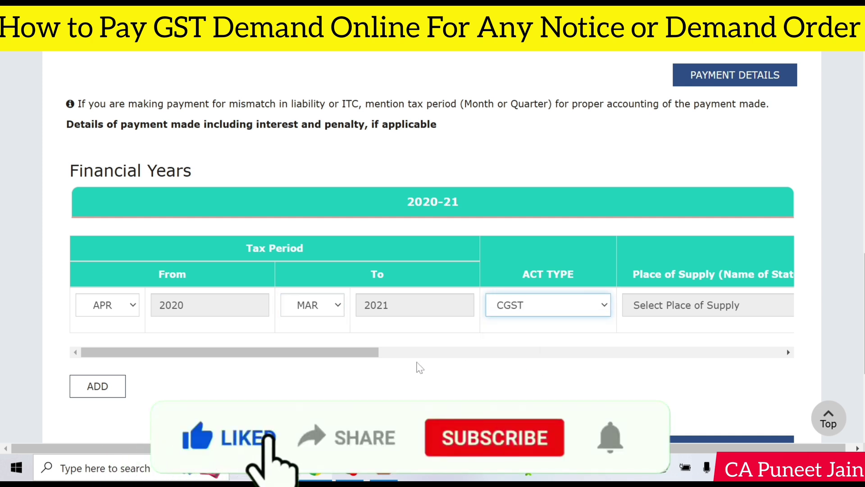
# Add a second payment row for APR 2020 to MAR 2021 with act type SGST.
pyautogui.moveTo(375, 352)
pyautogui.mouseDown()
pyautogui.moveTo(472, 354)
pyautogui.moveTo(385, 355)
pyautogui.mouseUp()
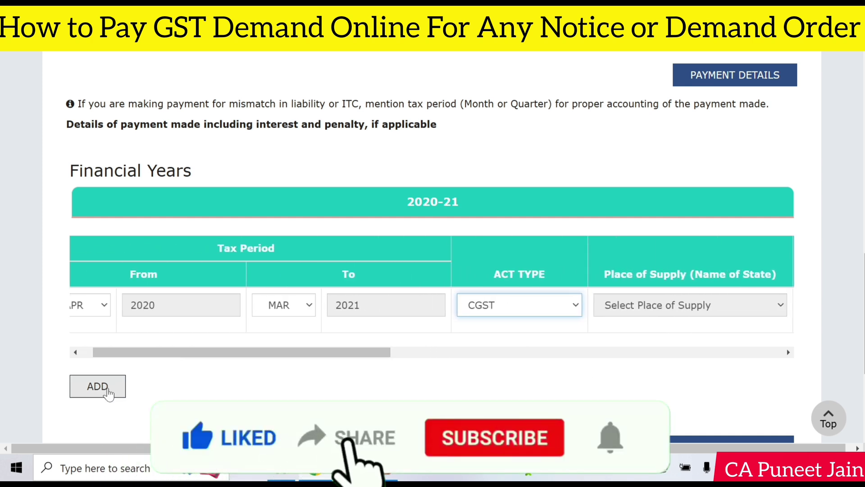
pyautogui.click(97, 386)
pyautogui.click(109, 355)
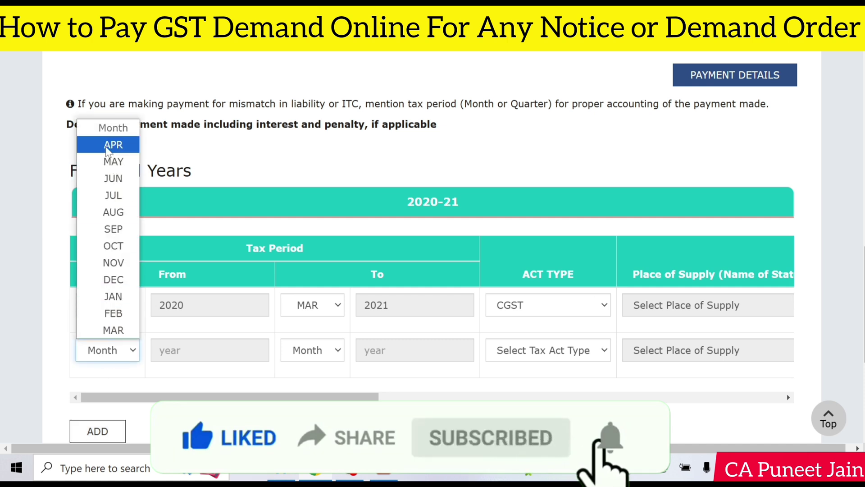
pyautogui.click(113, 144)
pyautogui.click(316, 350)
pyautogui.click(311, 330)
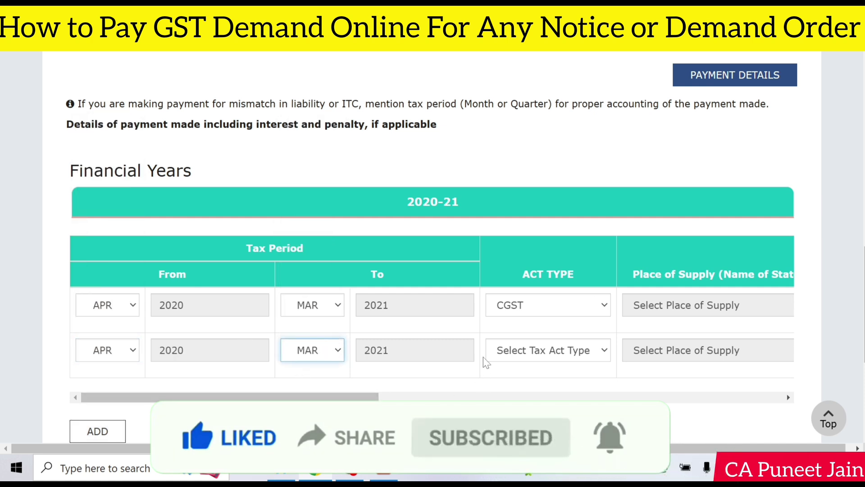
pyautogui.click(514, 353)
pyautogui.click(509, 405)
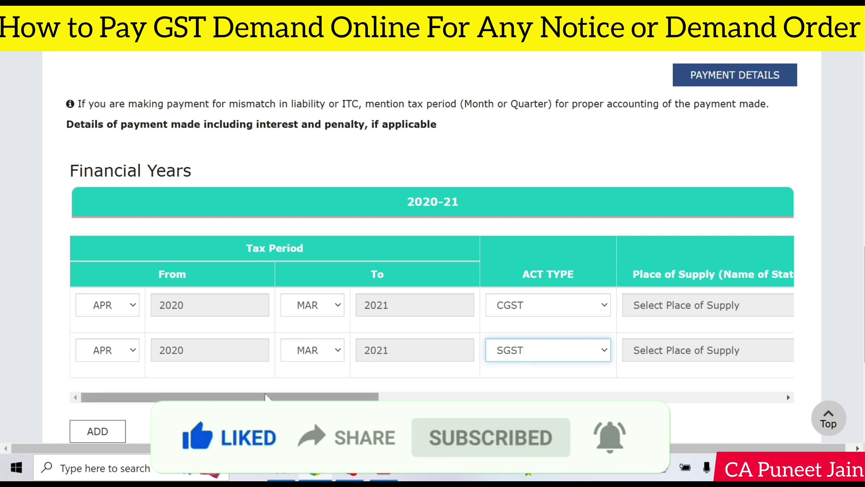
# Add a third payment row under 2020-21 for APR 2020 to MAR 2021 with act type IGST.
pyautogui.click(124, 430)
pyautogui.click(121, 400)
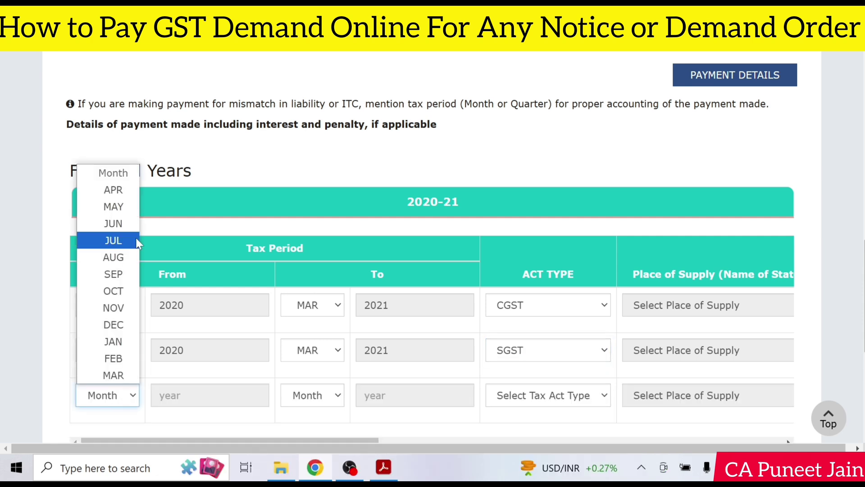
pyautogui.click(108, 189)
pyautogui.click(320, 396)
pyautogui.click(318, 375)
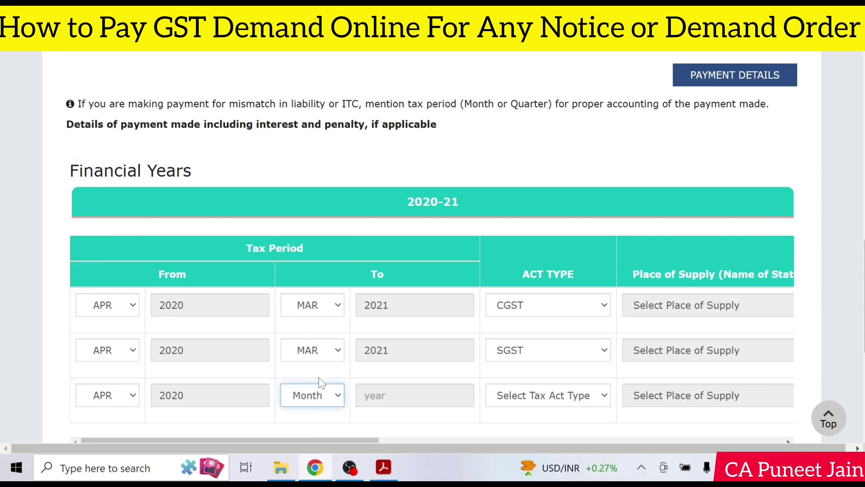
pyautogui.click(554, 397)
pyautogui.click(530, 328)
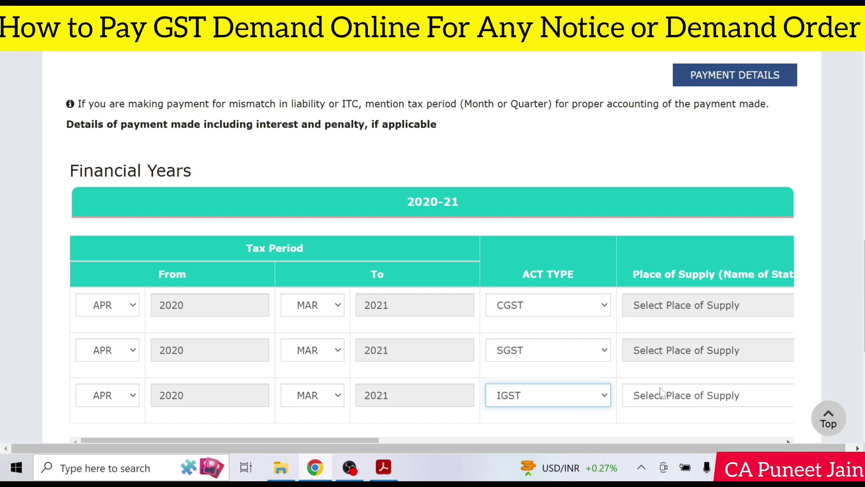
# Set the IGST row's place of supply to Delhi and check the table's amount columns.
pyautogui.click(662, 395)
pyautogui.click(682, 211)
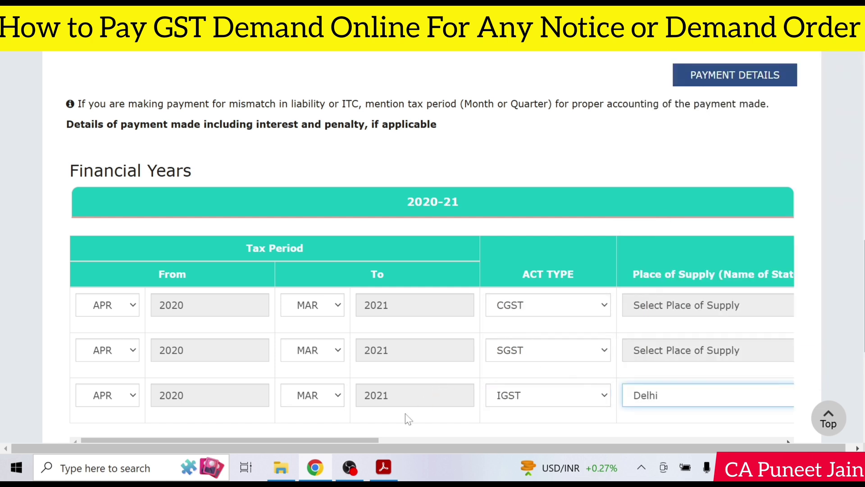
pyautogui.scroll(-2, 347, 339)
pyautogui.moveTo(344, 333); pyautogui.dragTo(538, 329)
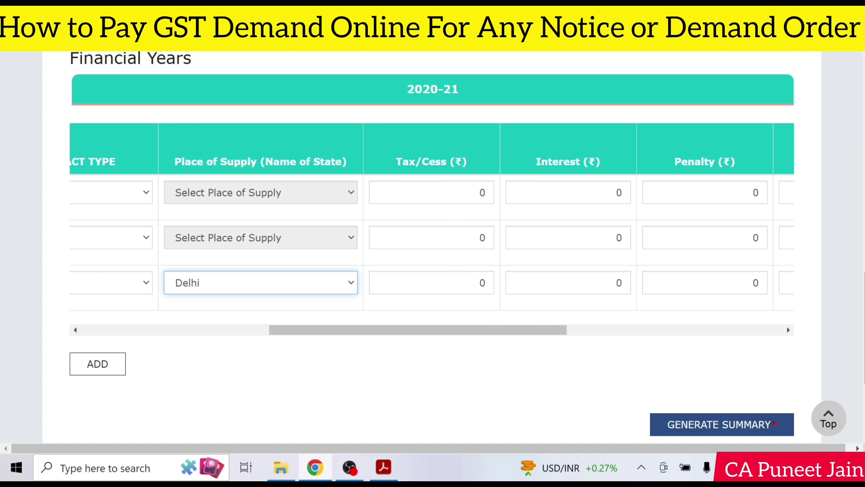
pyautogui.moveTo(562, 330); pyautogui.dragTo(799, 332)
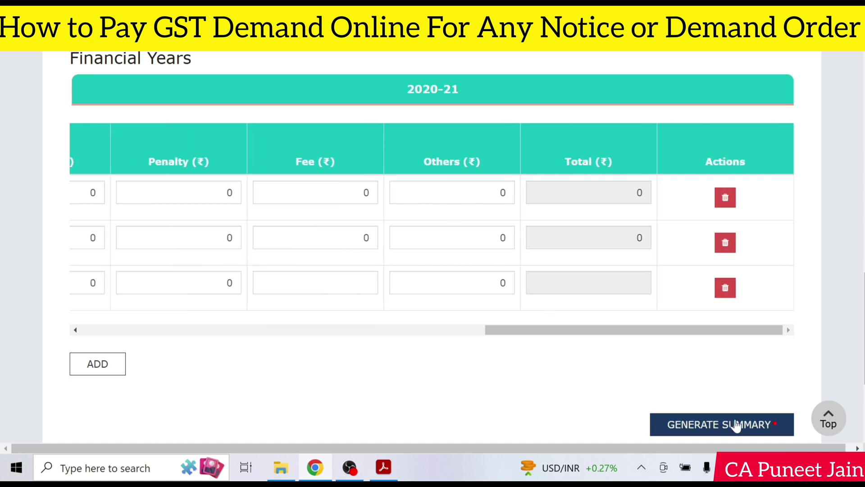